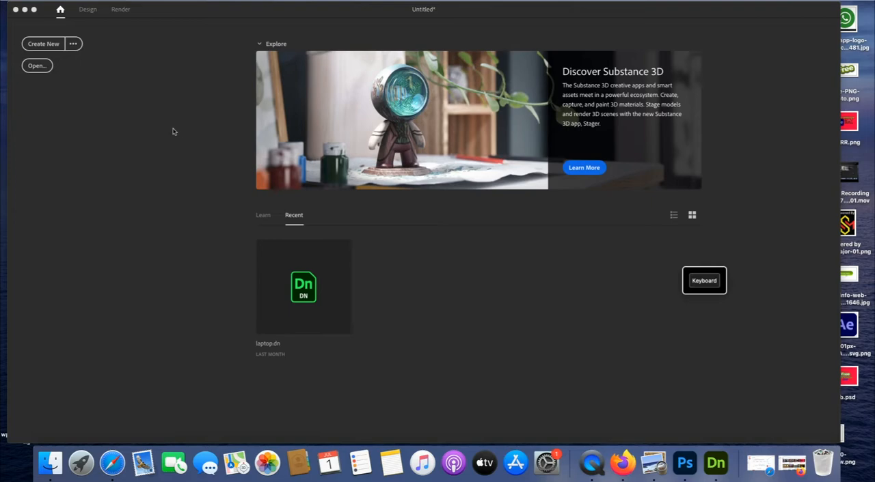
Create a new document and discard the unsaved changes in the current untitled one
click(47, 45)
click(43, 44)
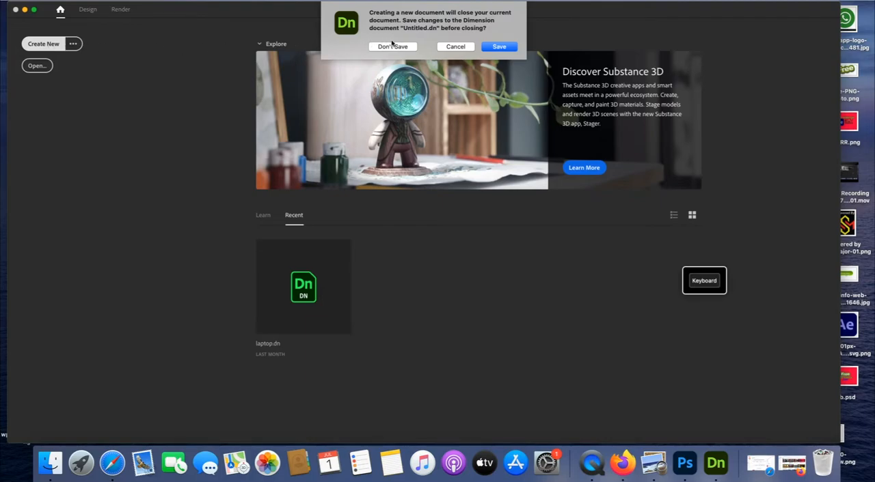
click(393, 46)
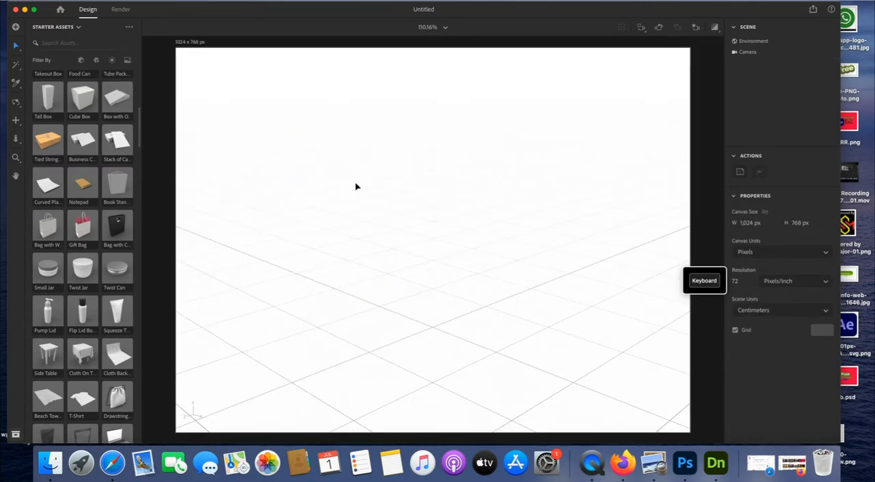
scroll(424, 260, up, 4)
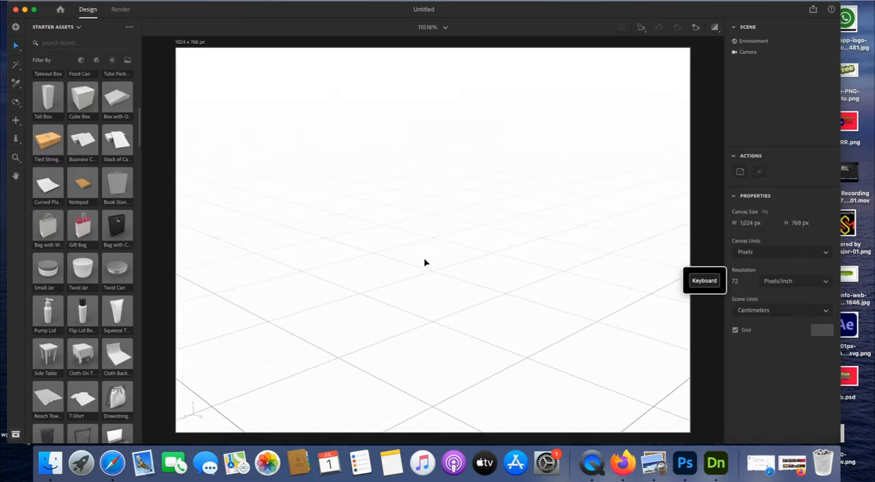
scroll(424, 262, up, 4)
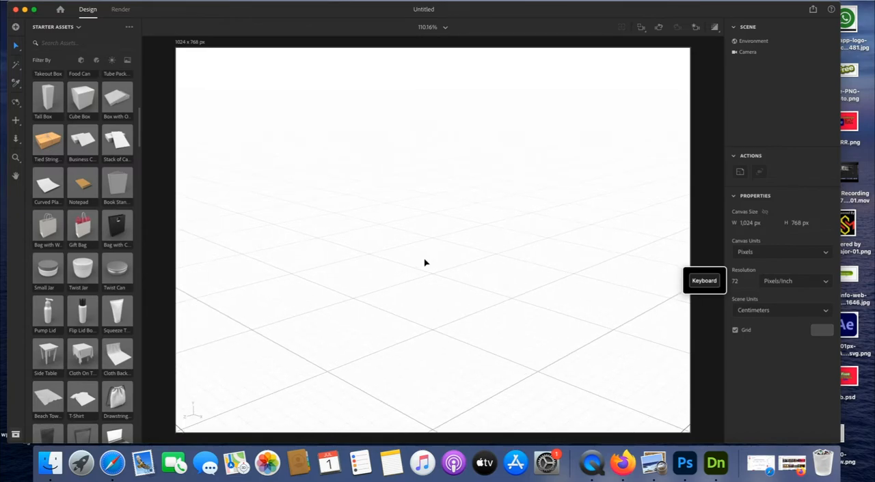
scroll(424, 263, up, 5)
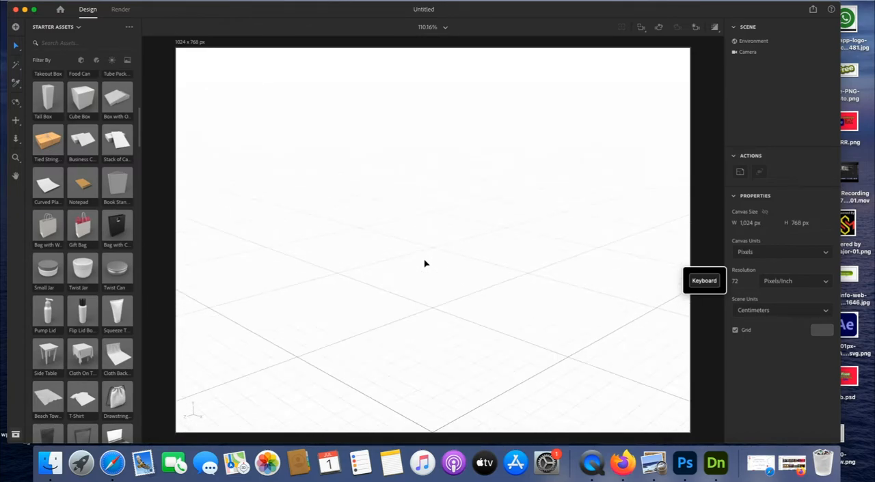
scroll(424, 262, up, 2)
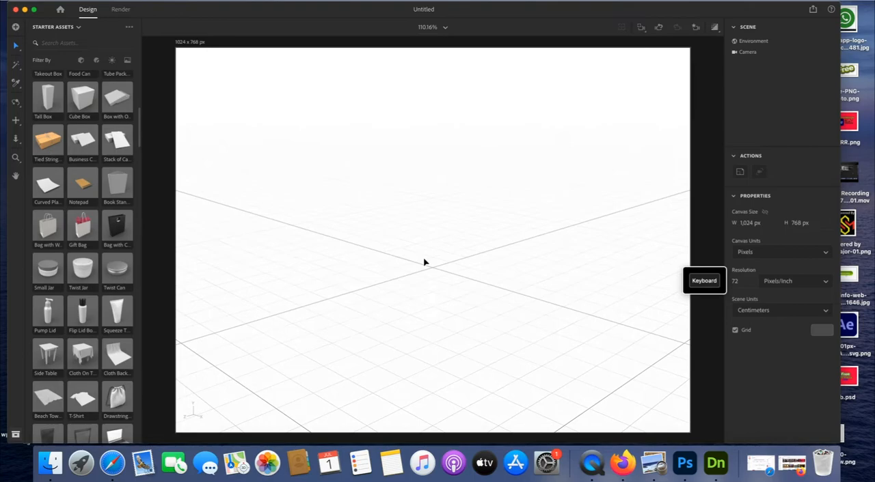
scroll(424, 263, up, 4)
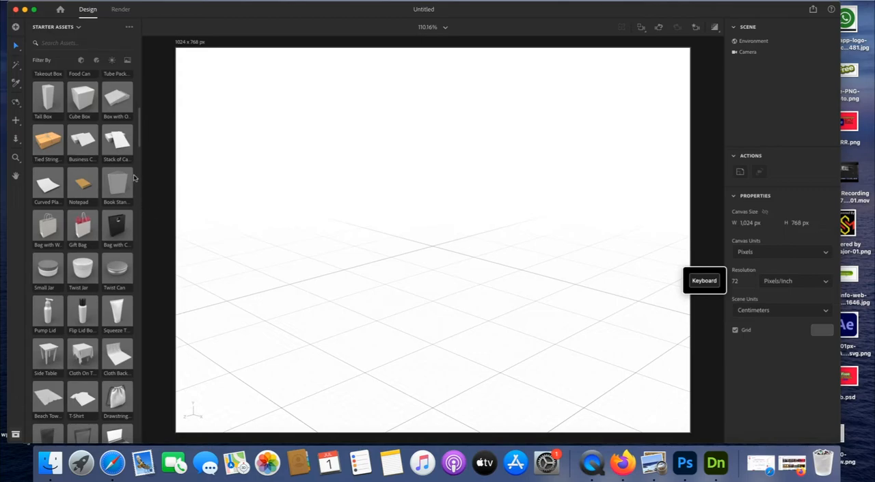
Find the Bag with Wire Handles model in the starter assets and add it to the scene
scroll(140, 137, up, 2)
scroll(139, 136, up, 10)
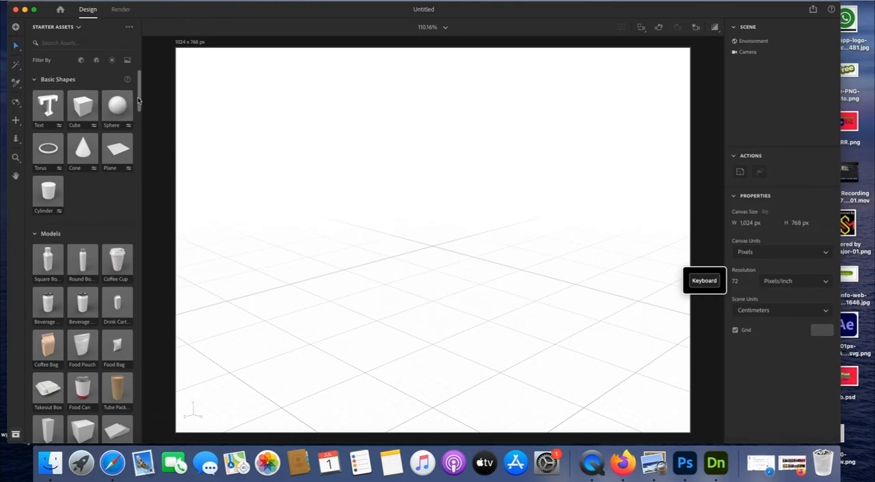
drag(137, 100, 135, 222)
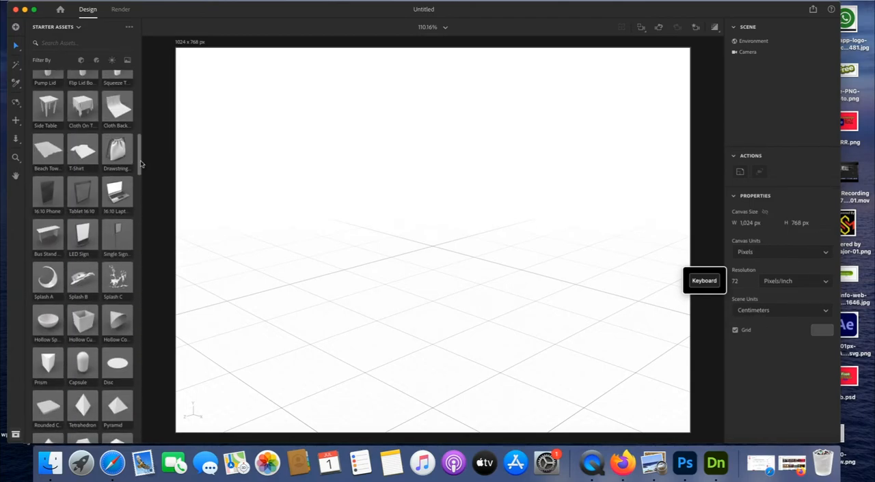
drag(140, 158, 143, 125)
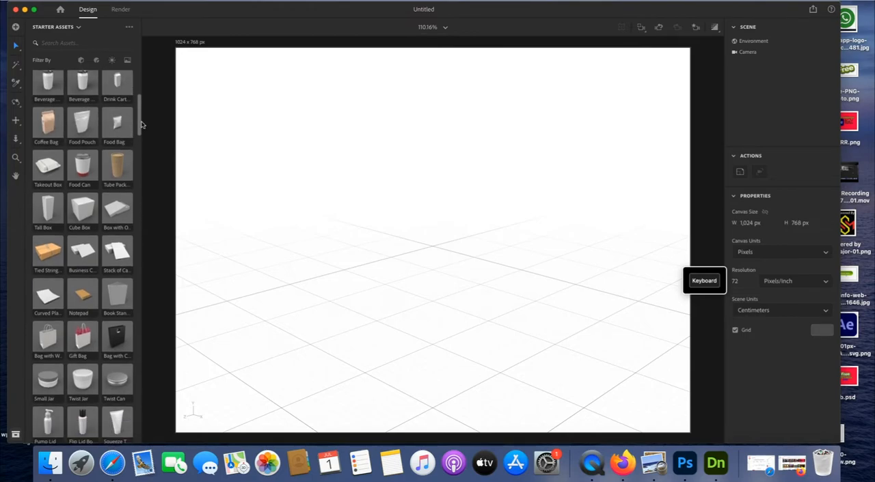
click(48, 332)
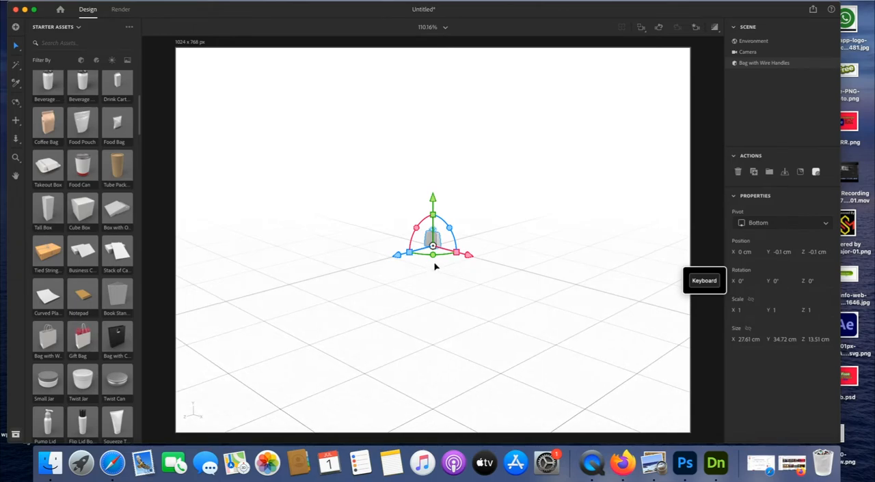
Rotate the bag about its vertical Y axis to about -13°
scroll(435, 267, up, 3)
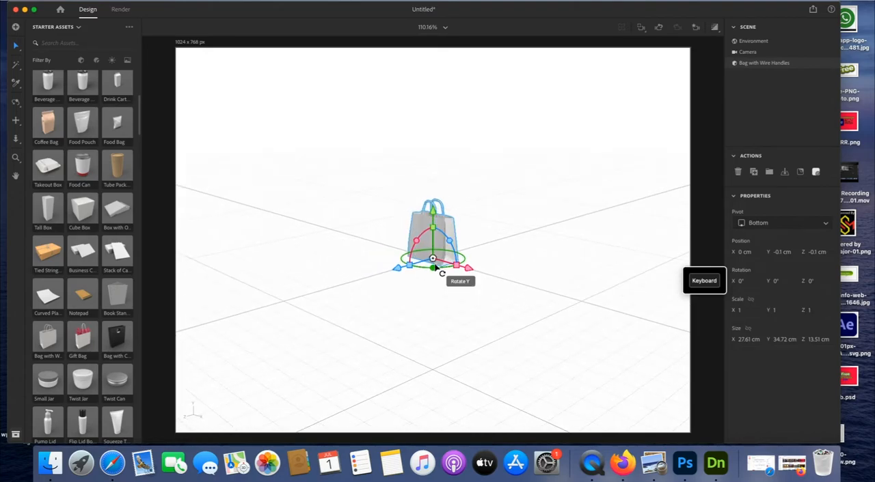
scroll(434, 266, up, 5)
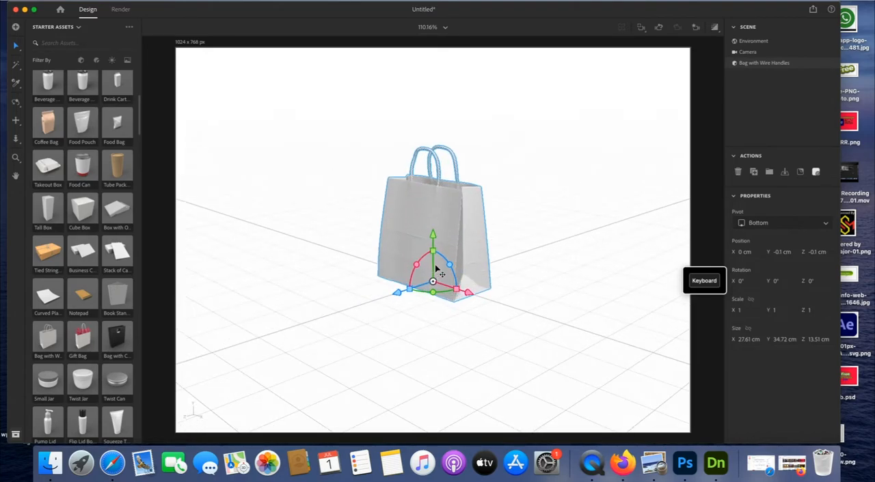
scroll(438, 271, up, 1)
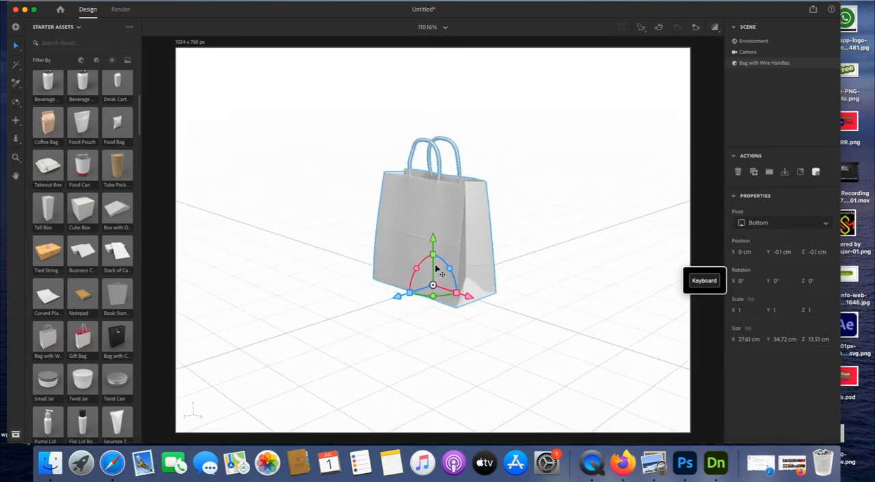
scroll(438, 271, up, 2)
scroll(438, 271, up, 3)
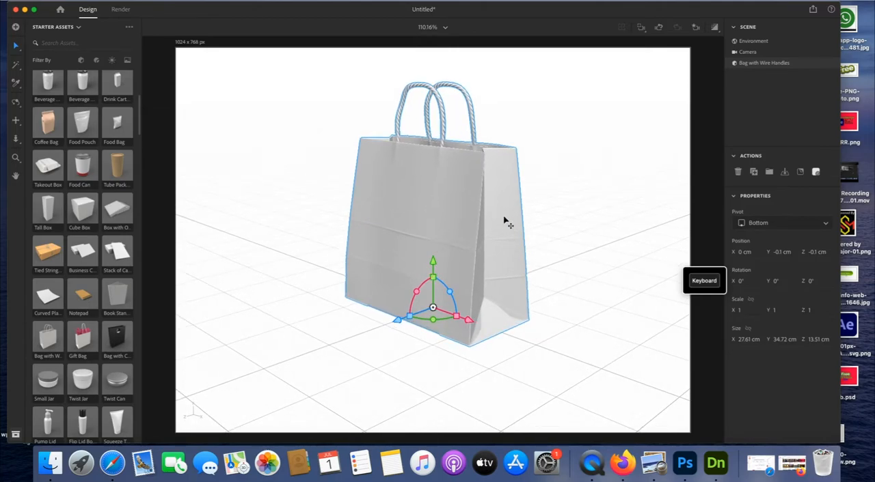
click(547, 211)
click(484, 226)
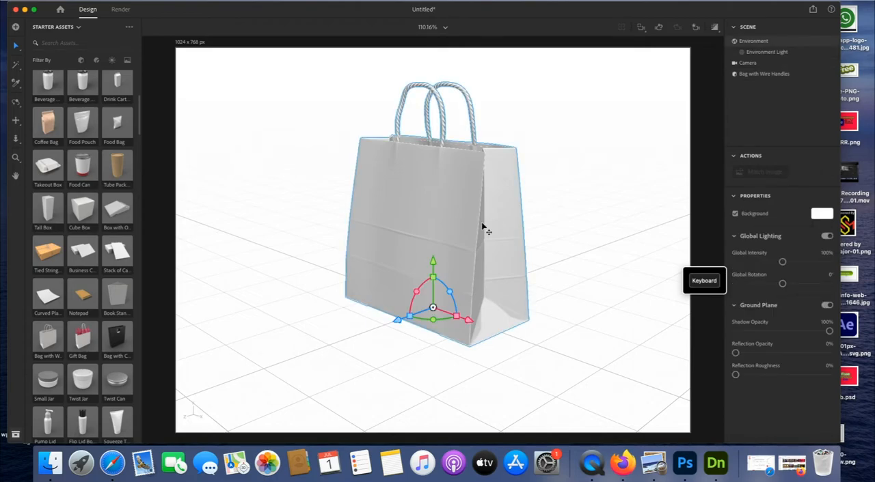
mouse_move(433, 317)
mouse_down()
mouse_move(443, 320)
mouse_move(427, 320)
mouse_move(431, 309)
mouse_up()
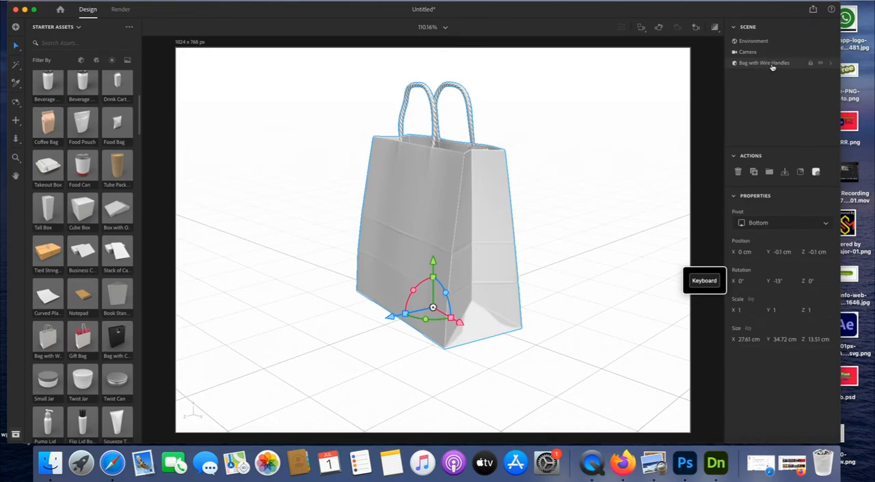
Change the base color of the Bag Material to a tan brown with green about 190 and blue about 119
click(831, 64)
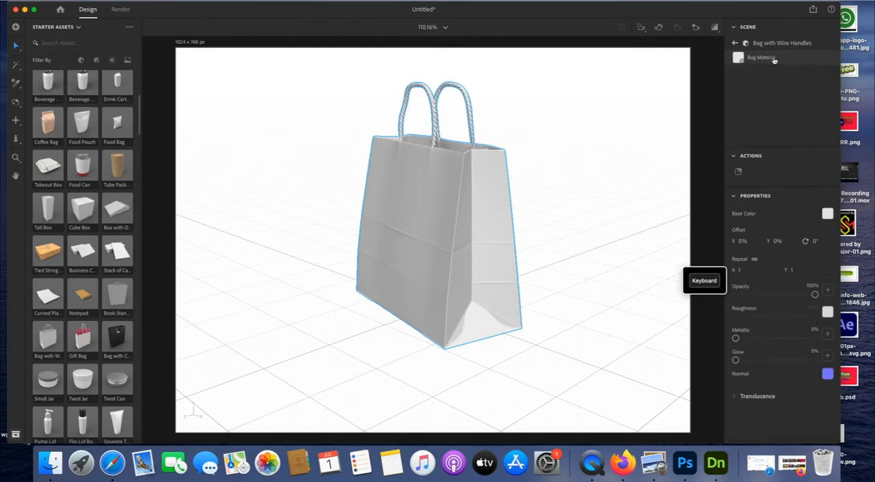
click(827, 214)
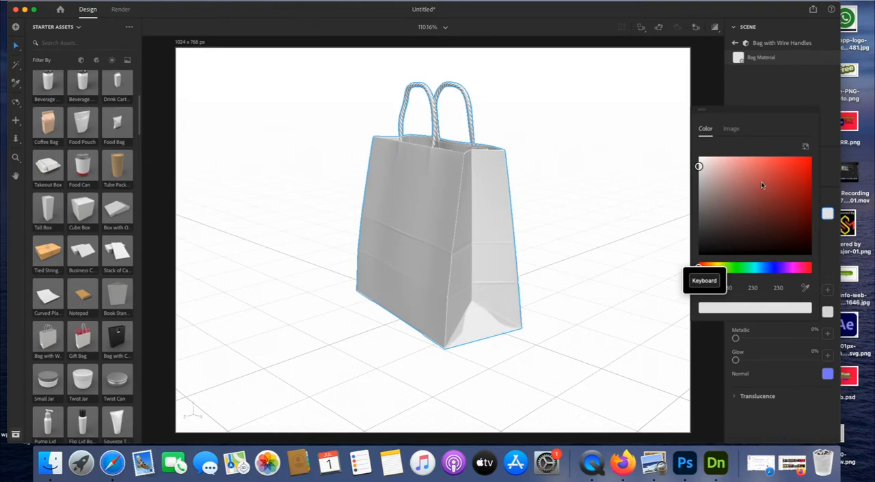
click(734, 130)
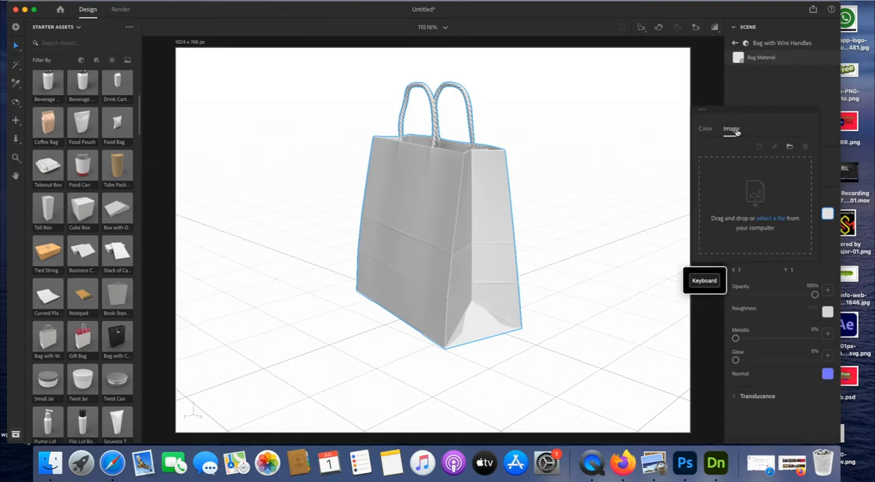
click(706, 129)
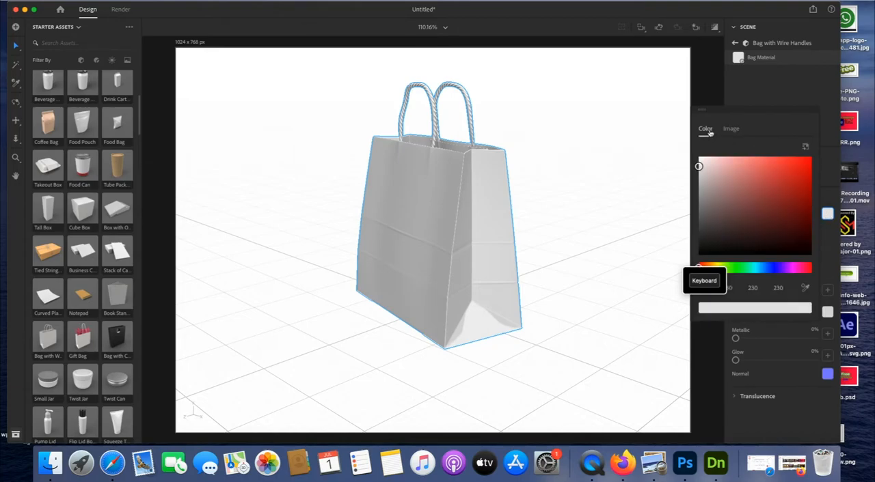
click(734, 269)
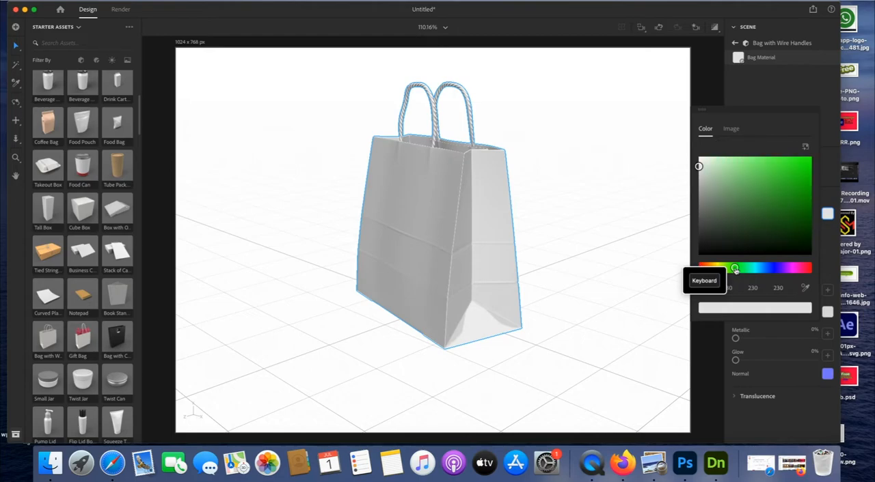
drag(720, 162, 747, 161)
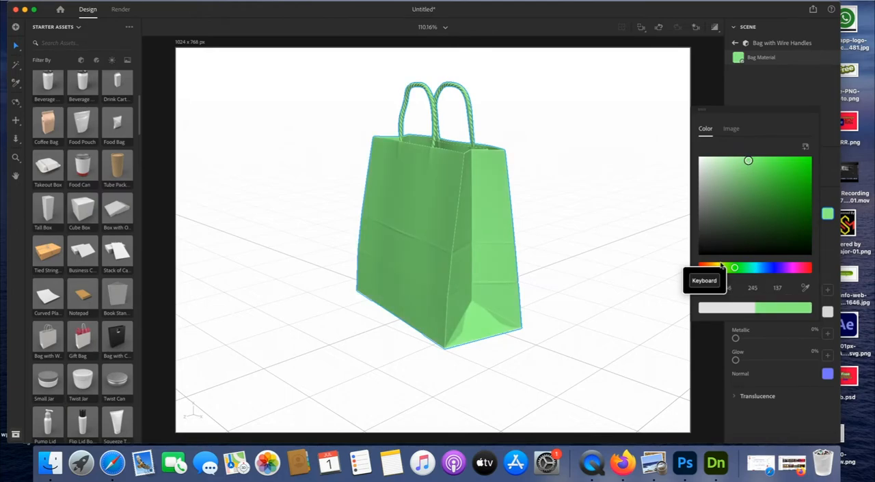
click(715, 266)
drag(742, 179, 748, 173)
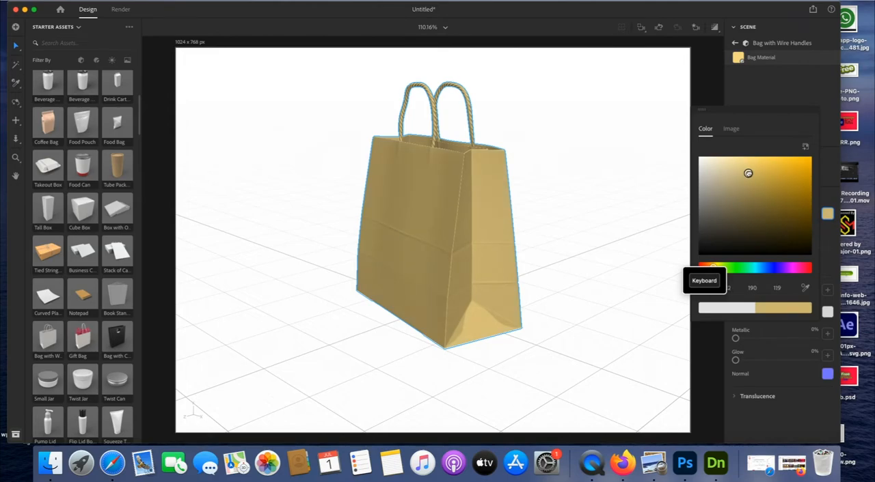
click(578, 195)
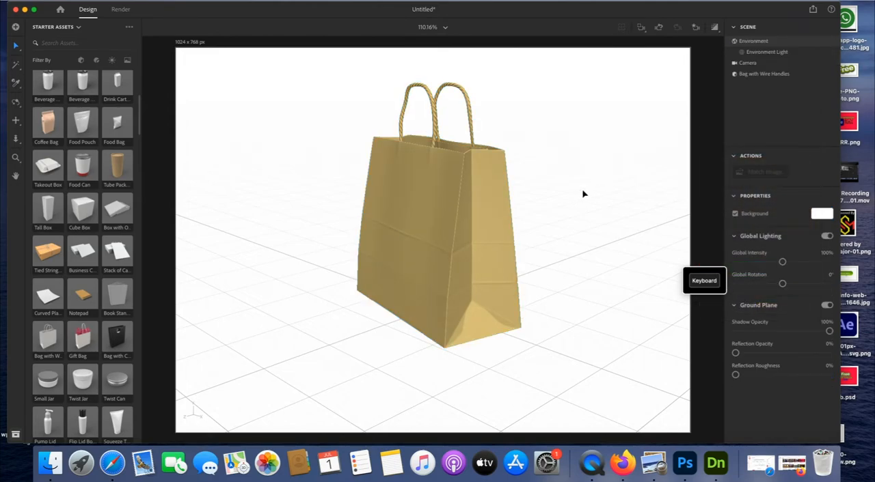
Rotate the bag about its Y axis to about 86° so its wide face is toward the camera
click(445, 287)
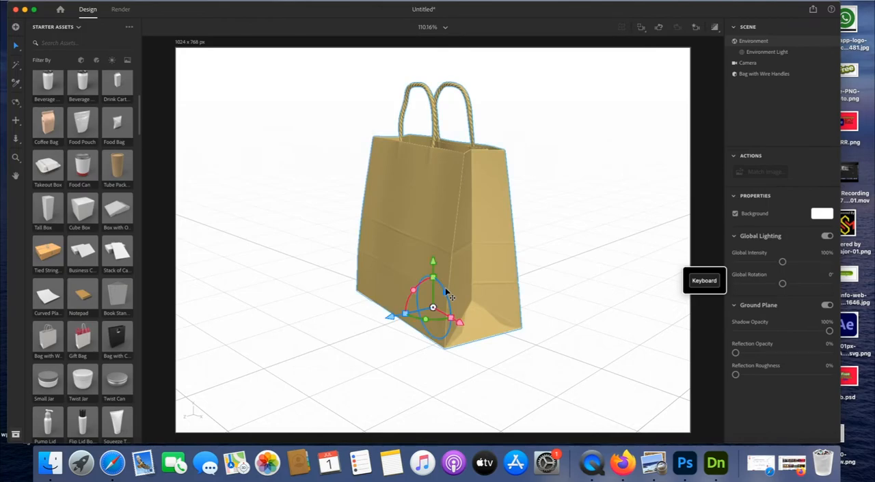
drag(438, 319, 471, 311)
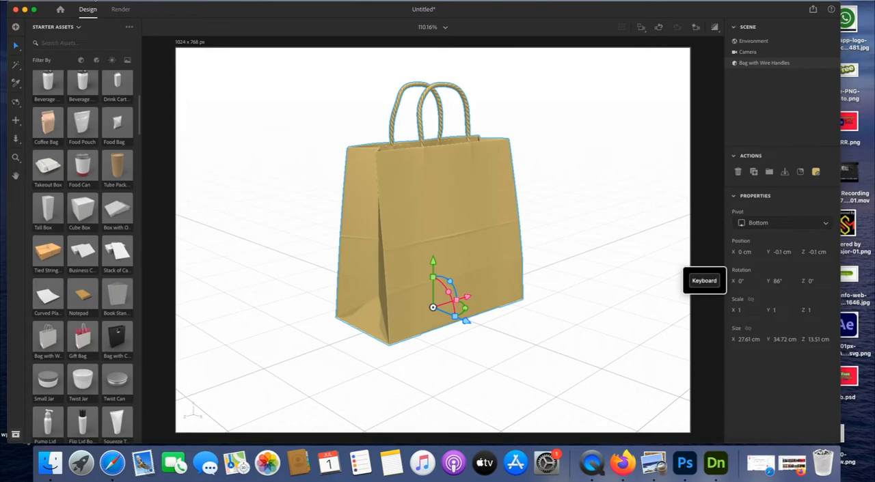
click(95, 1)
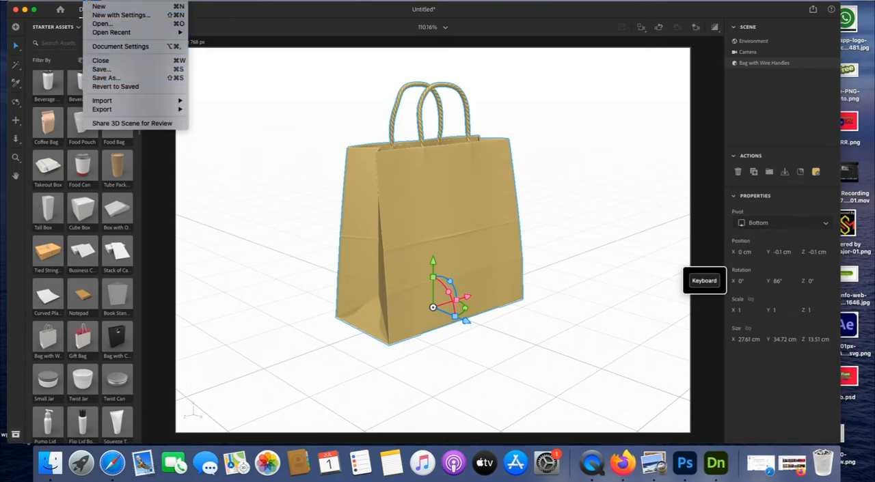
mouse_move(128, 101)
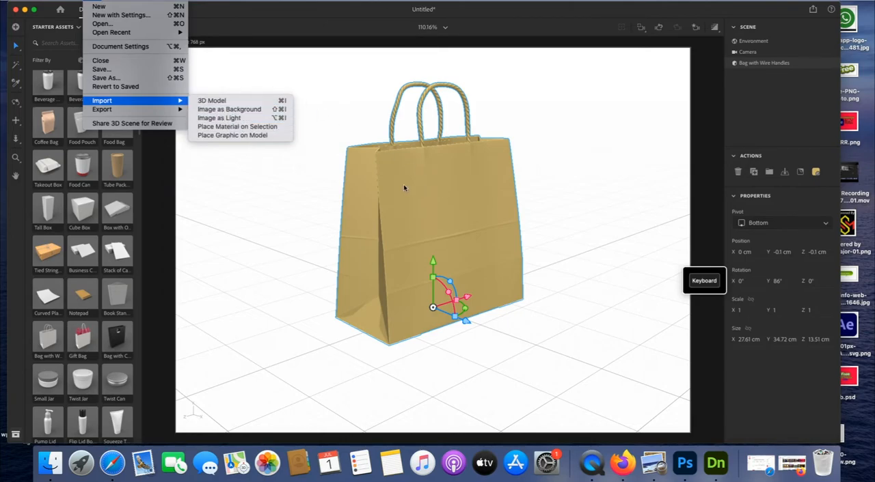
click(293, 68)
Place the Wendy House logo image from the desktop onto the bag as a decal graphic
drag(164, 11, 199, 11)
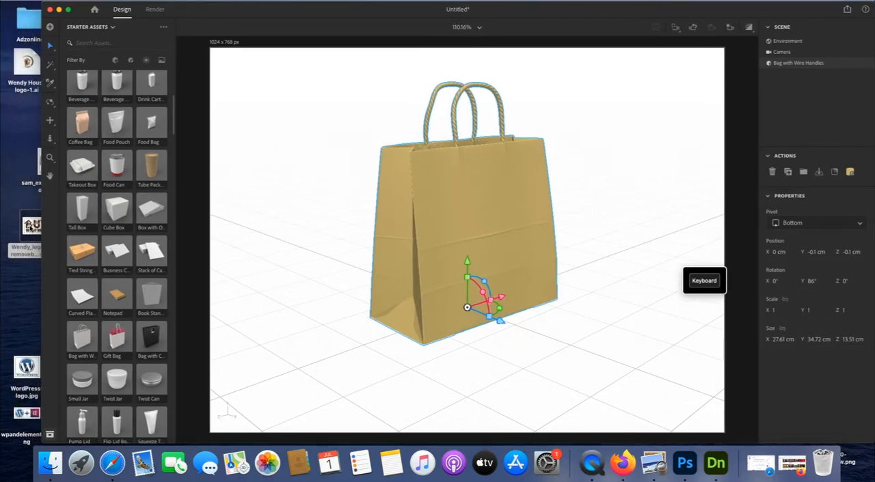
drag(29, 227, 459, 219)
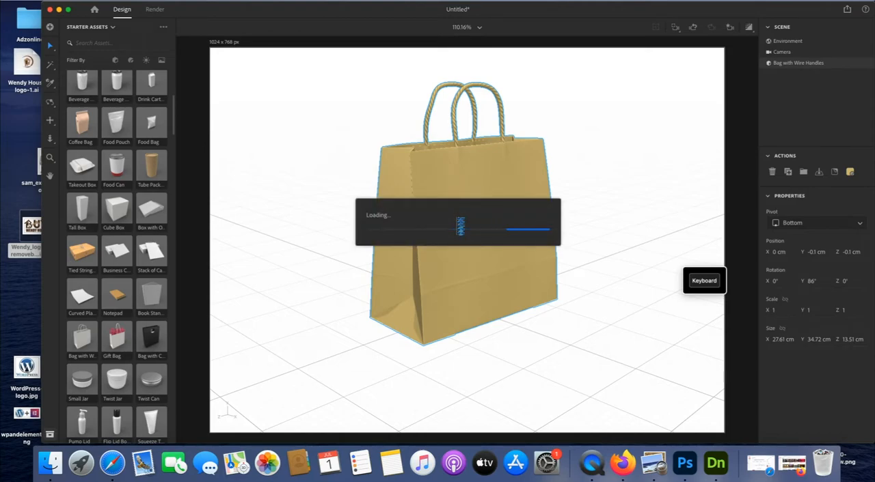
drag(565, 9, 528, 7)
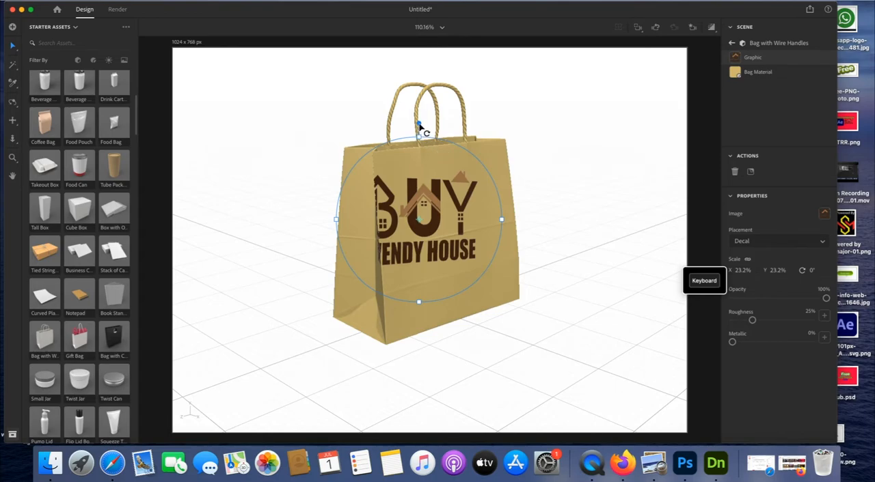
Fit the logo decal centrally on the bag's wide face, rotated to about -8° with an X scale of about 22.9%
drag(419, 125, 402, 125)
drag(438, 209, 471, 226)
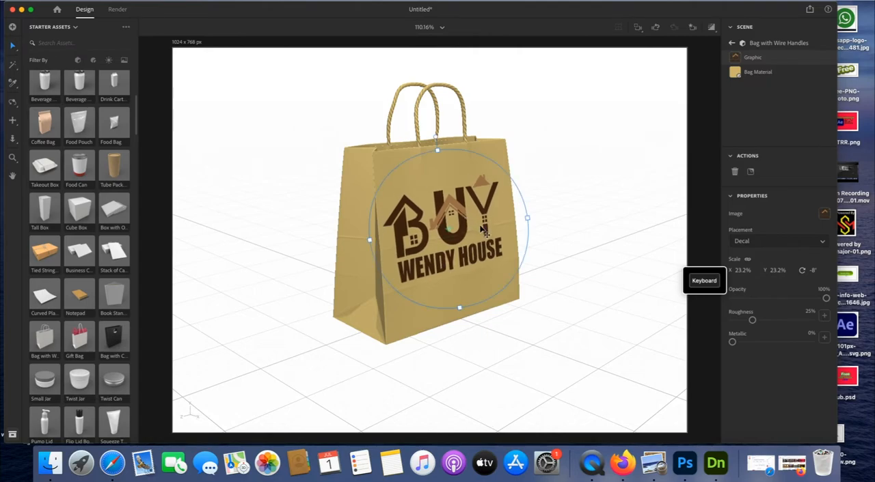
drag(527, 219, 526, 220)
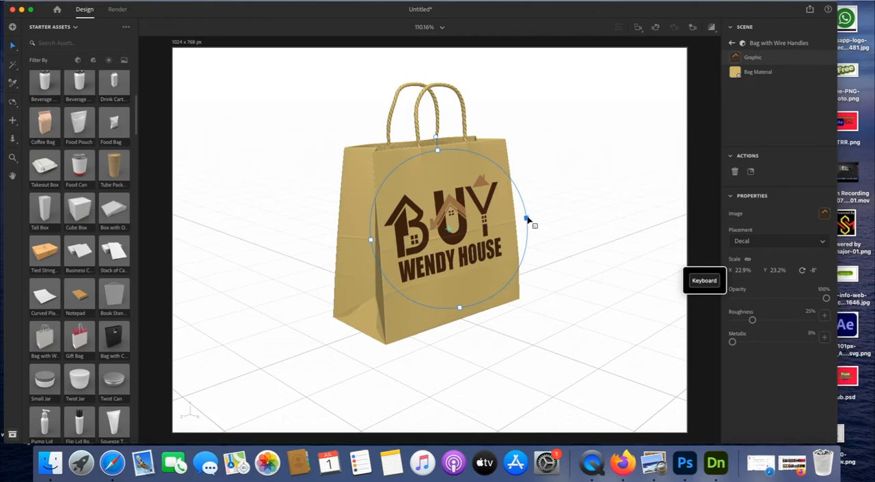
click(564, 207)
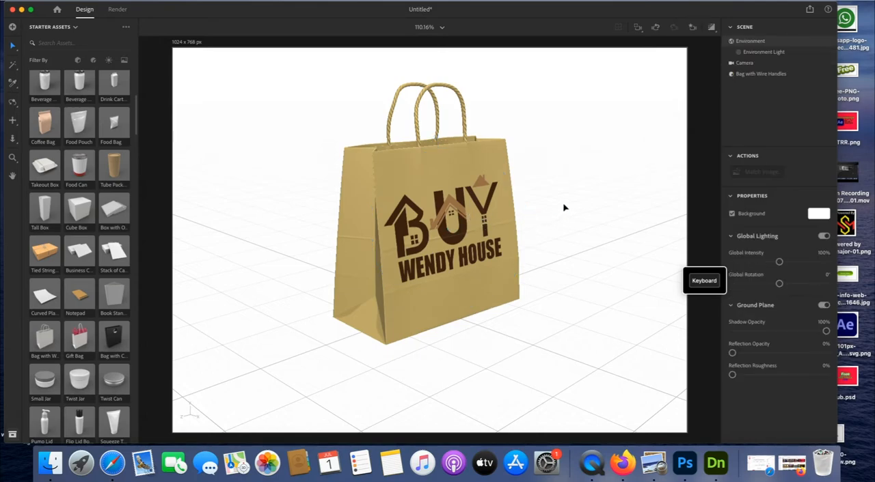
Move the bag sideways across the ground to about X -21.6 cm and Y 0 cm
click(511, 210)
drag(512, 210, 412, 190)
click(451, 190)
click(418, 195)
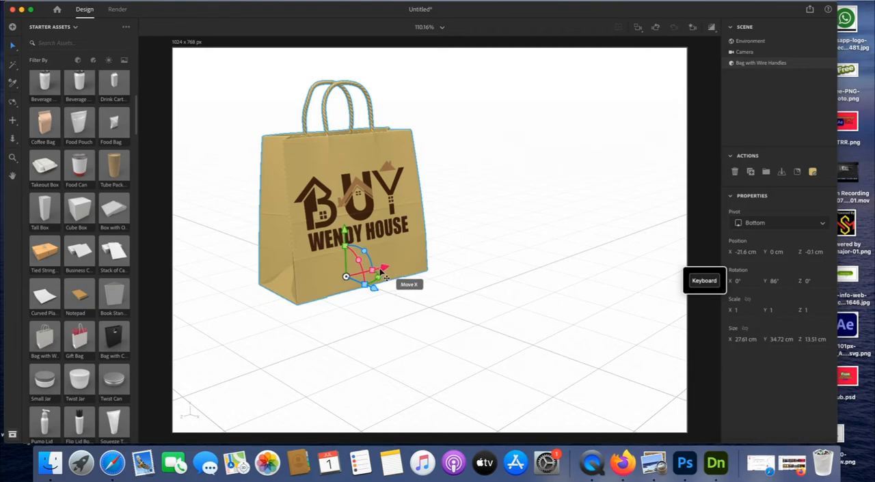
Scale the bag along its X axis to 0.9 and deselect it
drag(375, 272, 369, 273)
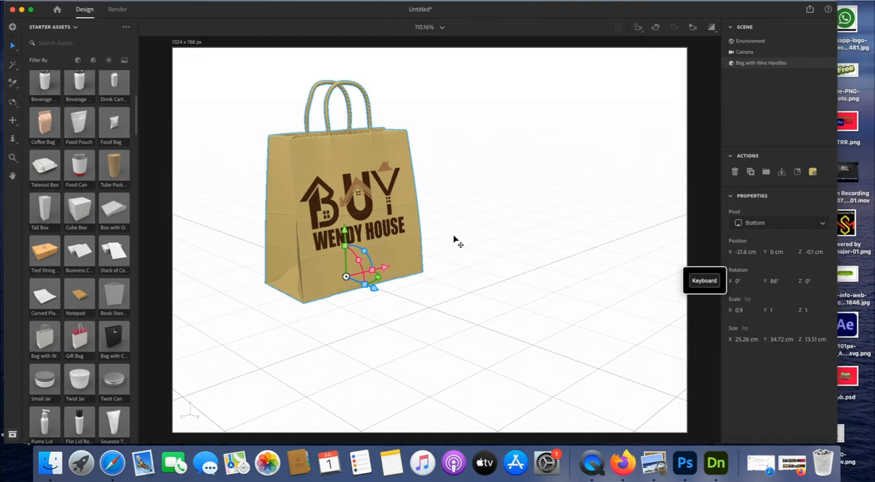
click(463, 228)
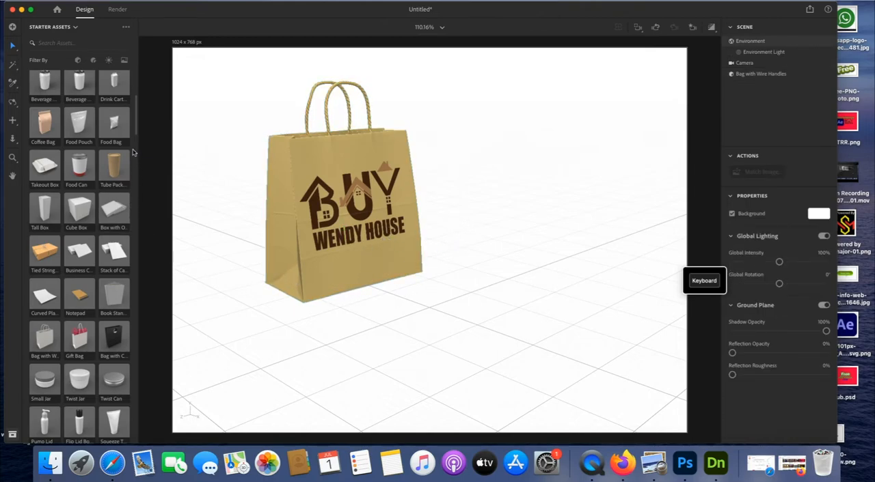
Add the second Beverage Can model and move it beside the bag to about X -4.1 cm, Z -14.7 cm
scroll(137, 133, down, 1)
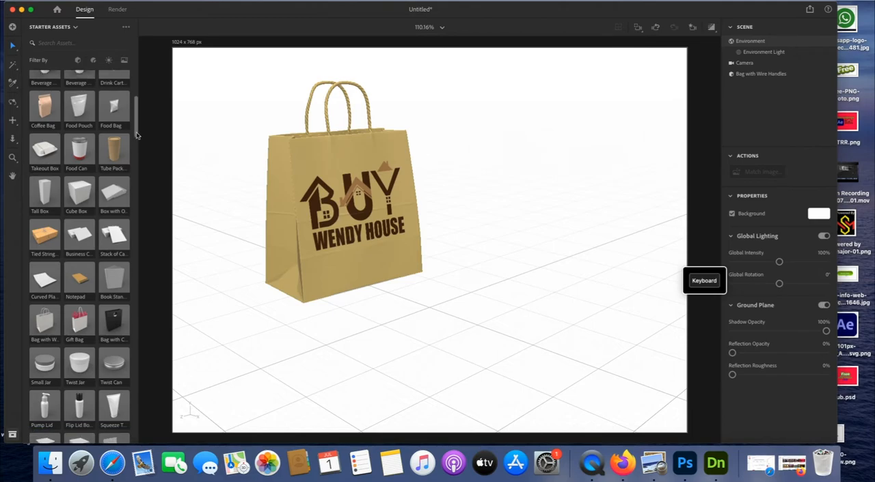
mouse_move(136, 135)
mouse_down()
mouse_move(136, 142)
mouse_move(136, 127)
mouse_up()
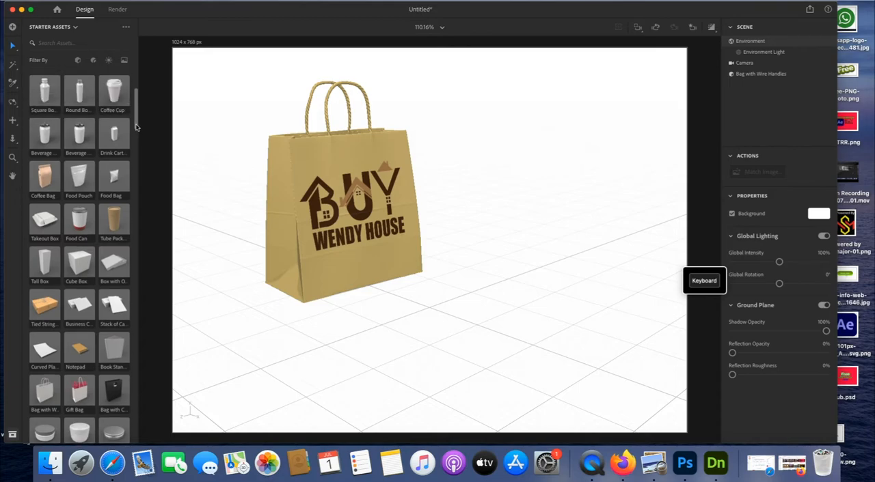
click(77, 137)
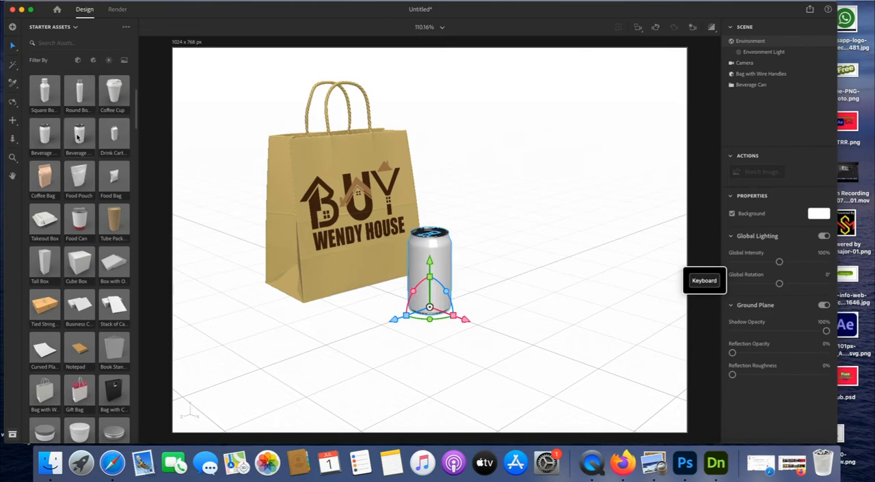
drag(445, 273, 490, 250)
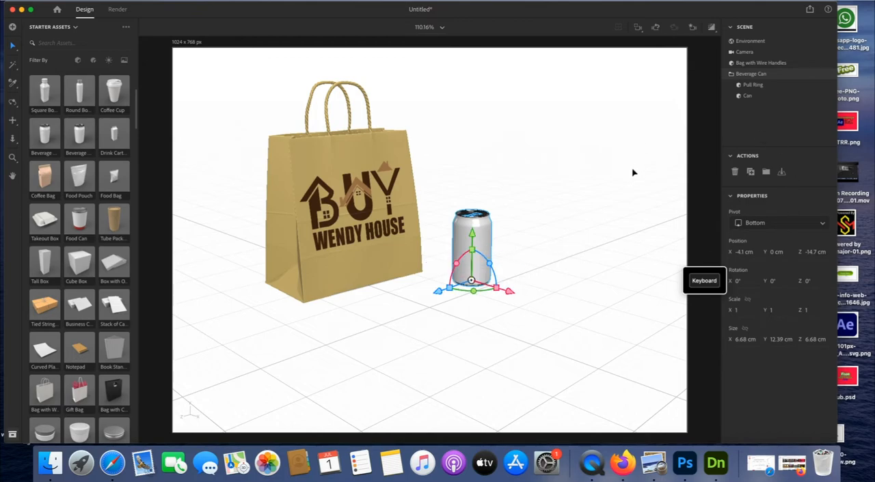
Examine the scene's objects, selecting the bag, the Beverage Can group and its Can part in turn
click(567, 242)
click(480, 245)
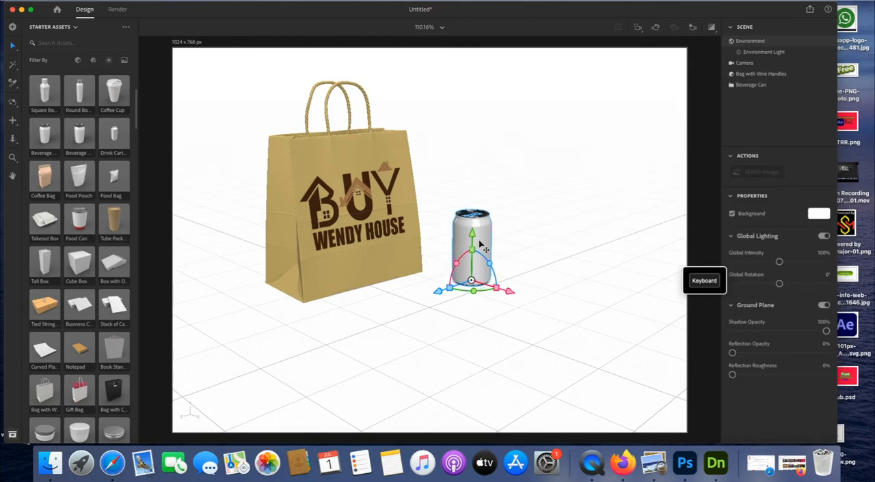
click(519, 220)
click(478, 222)
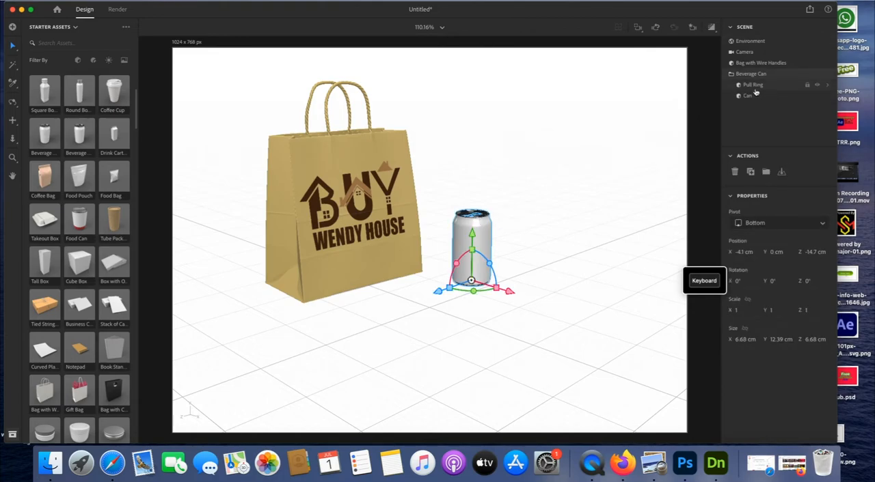
click(757, 63)
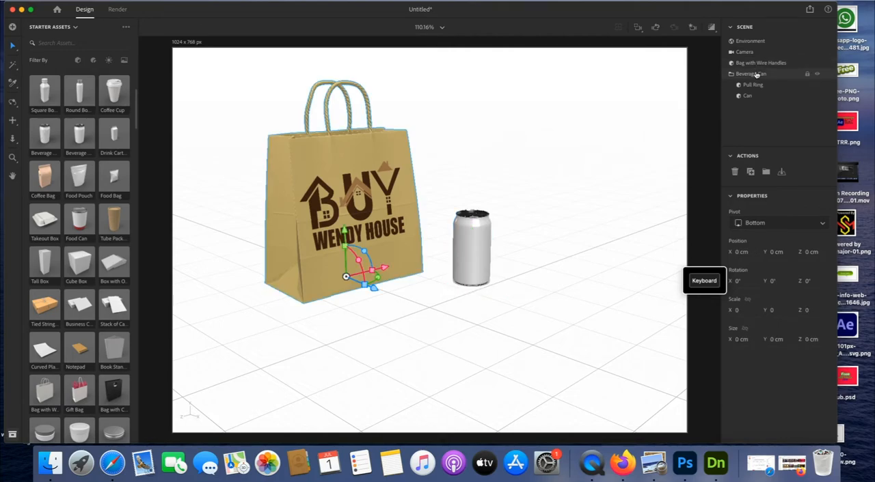
click(754, 74)
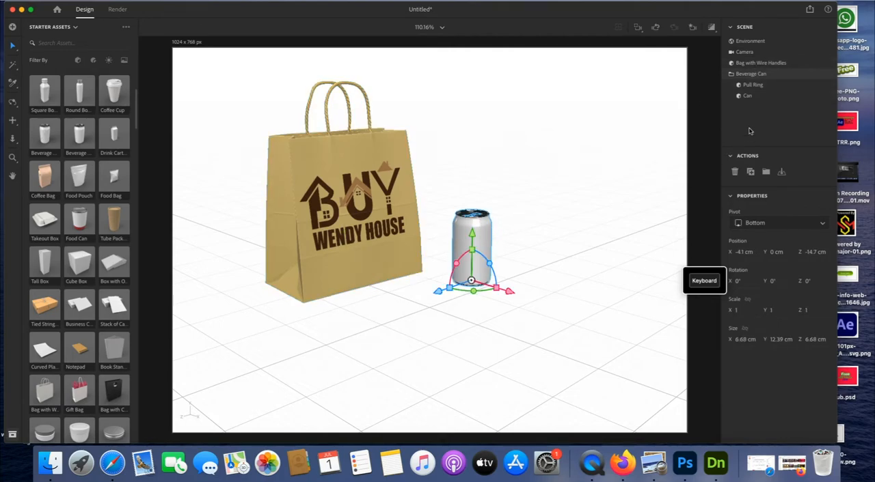
click(753, 97)
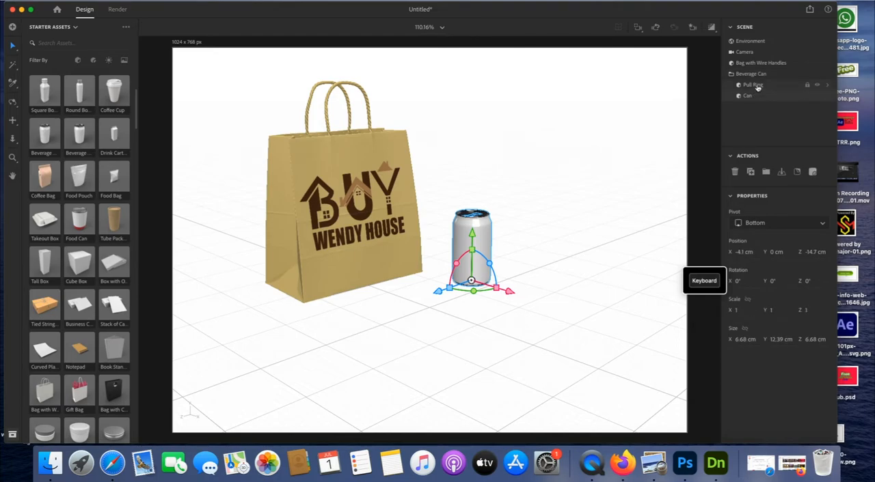
Set the base color of the can's Pull Ring Material to pure red
click(756, 86)
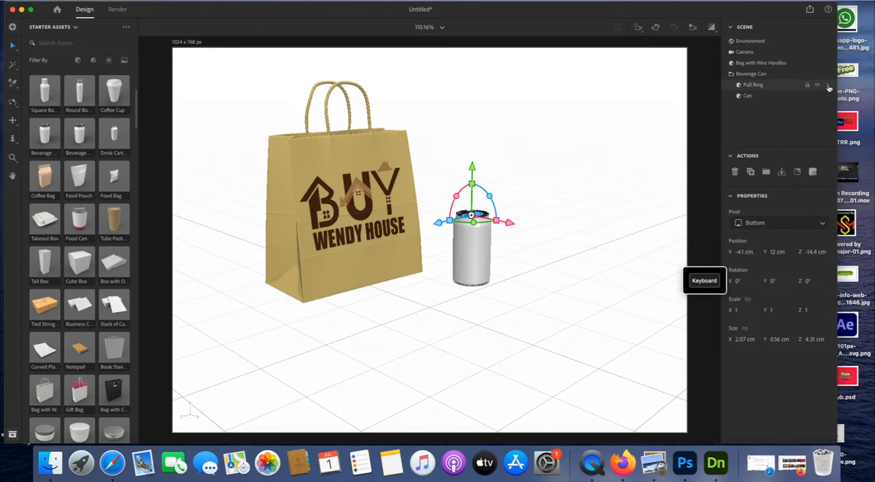
click(829, 87)
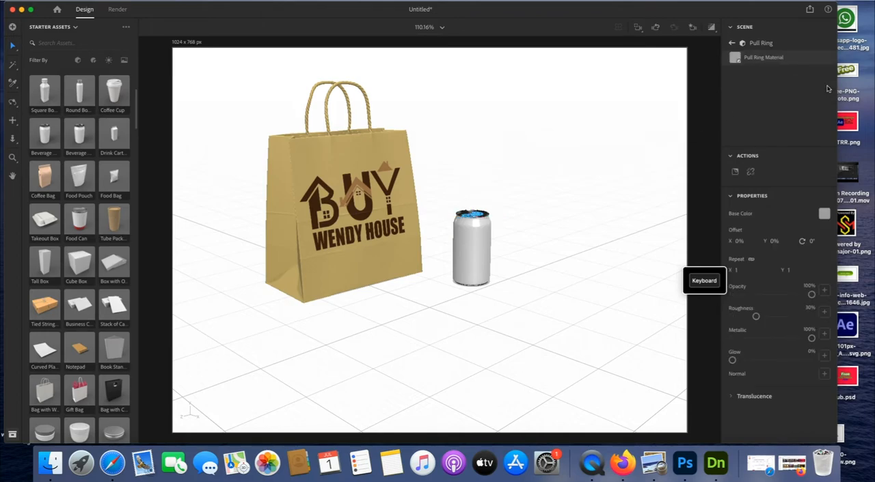
click(824, 215)
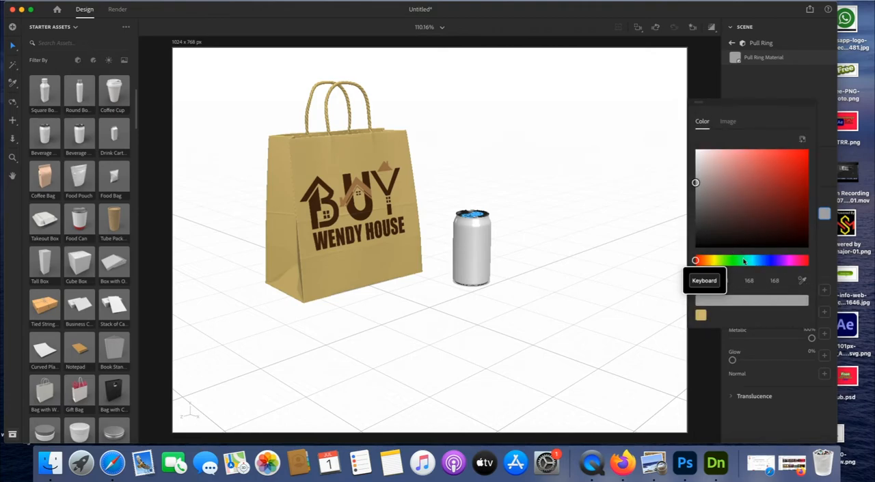
drag(775, 172, 807, 148)
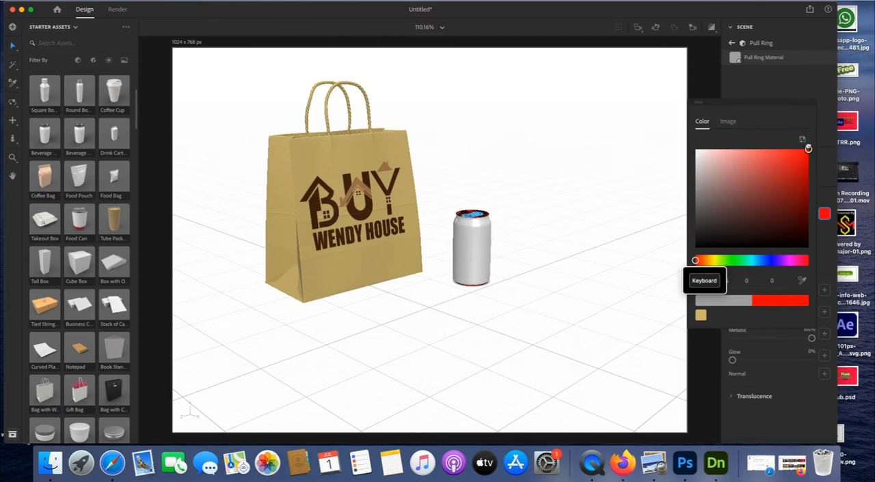
click(786, 98)
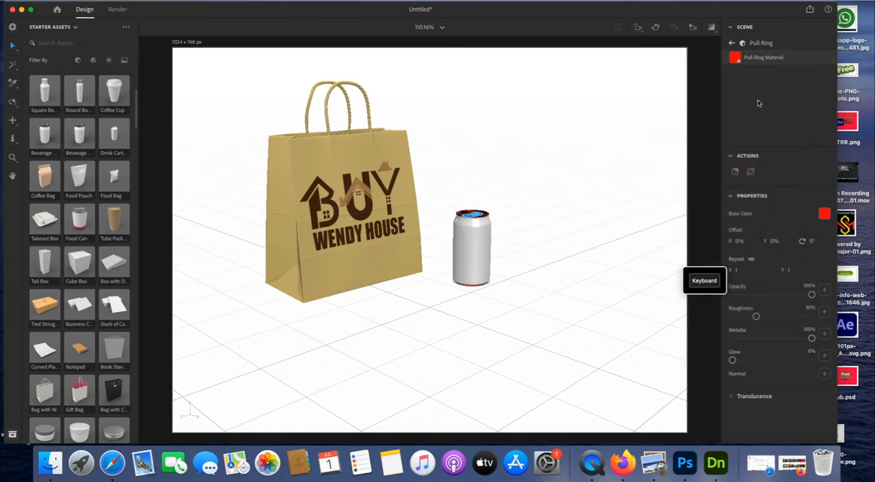
click(732, 45)
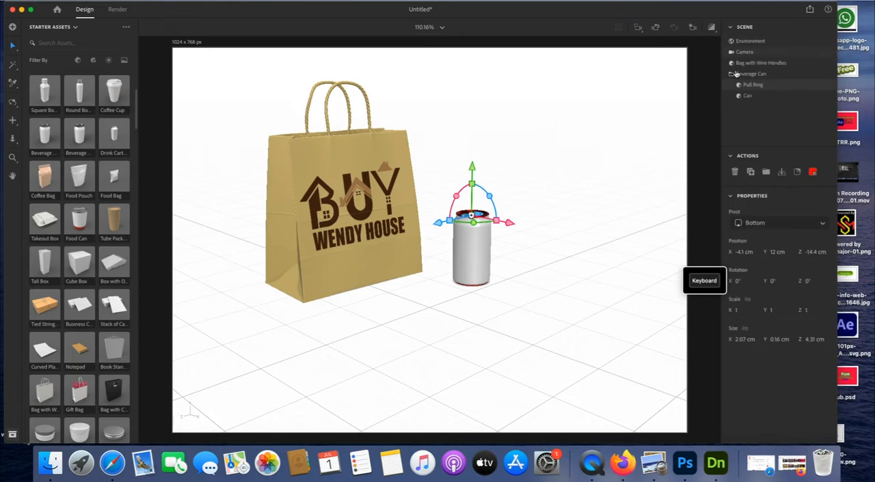
Set the base color of the can body's Can Material to a bright green
click(751, 97)
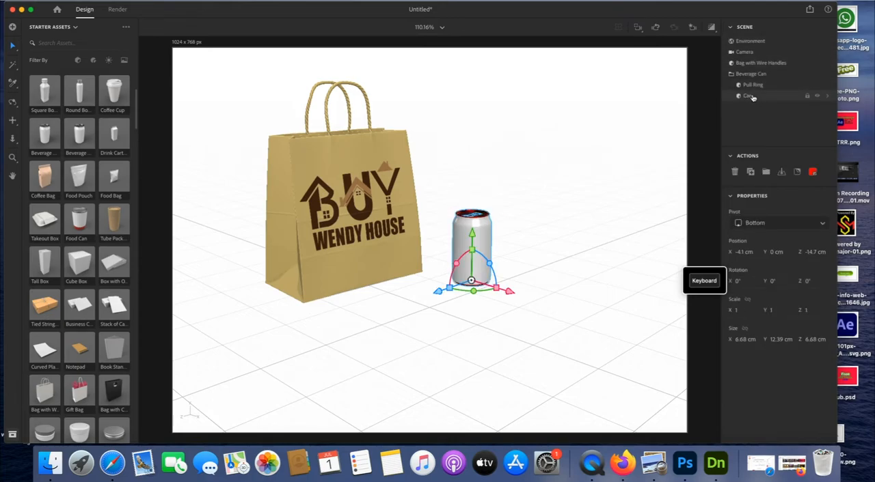
click(827, 98)
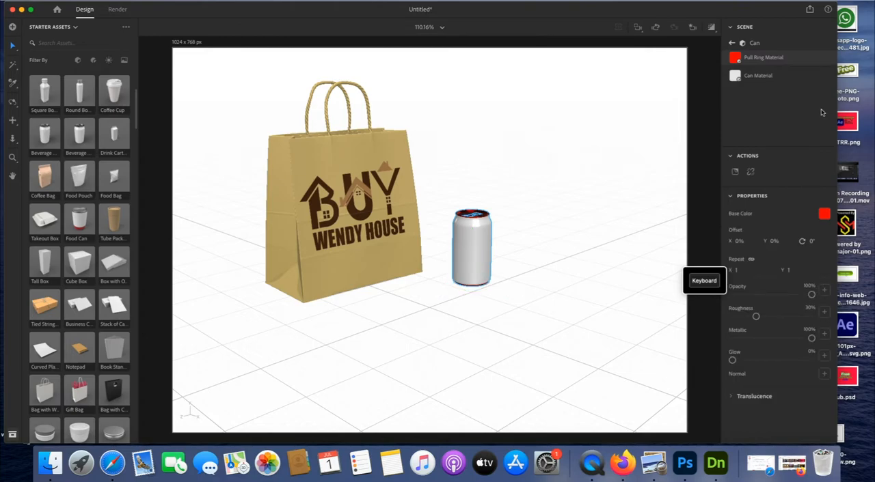
click(771, 83)
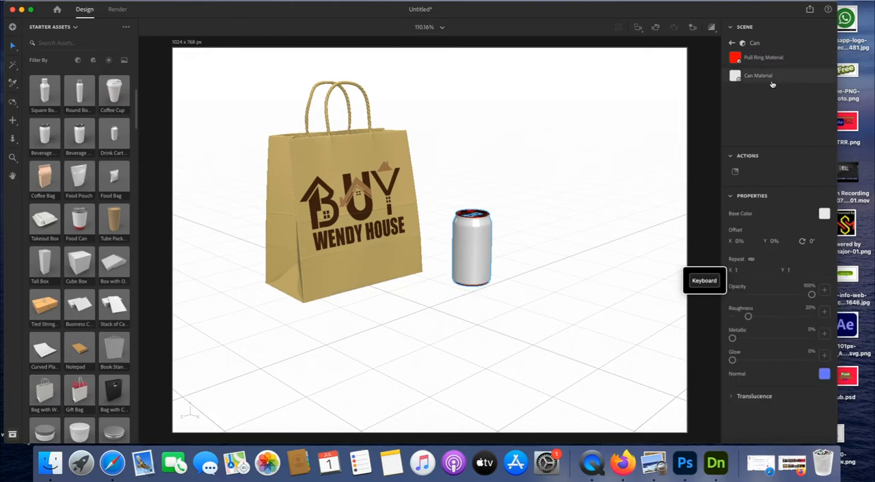
click(824, 215)
click(726, 215)
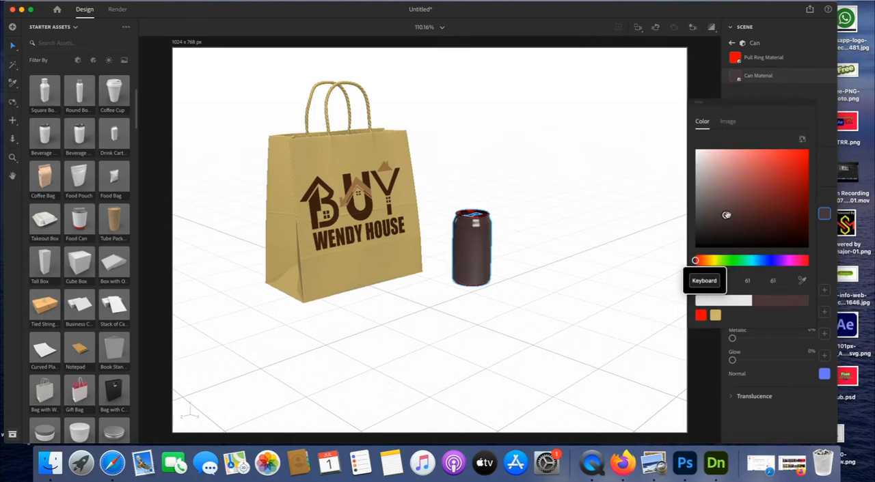
click(766, 260)
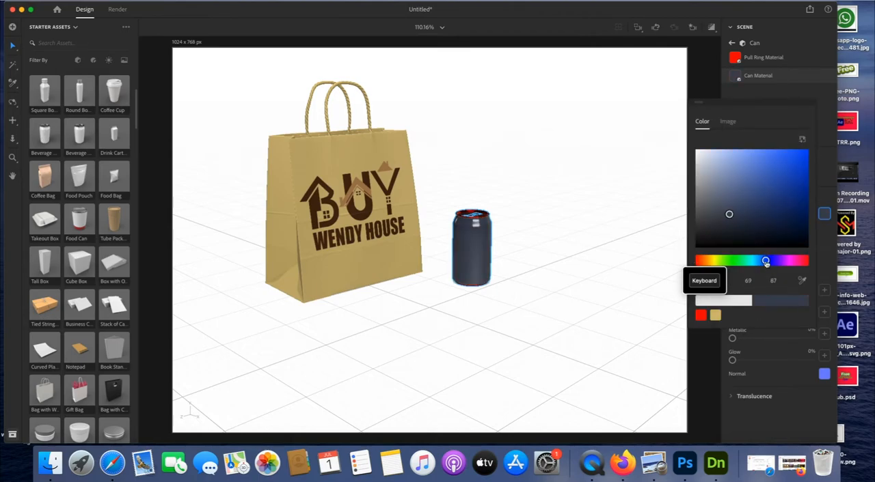
click(758, 218)
drag(758, 218, 751, 164)
click(740, 261)
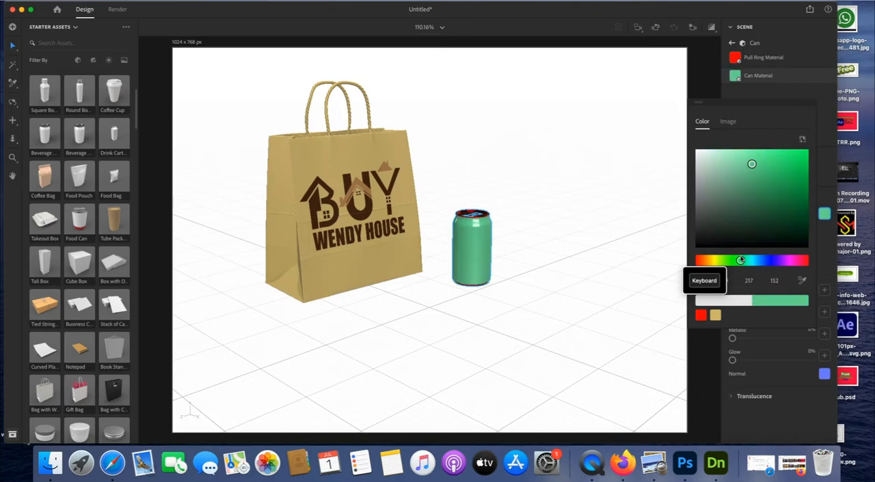
drag(751, 165, 775, 155)
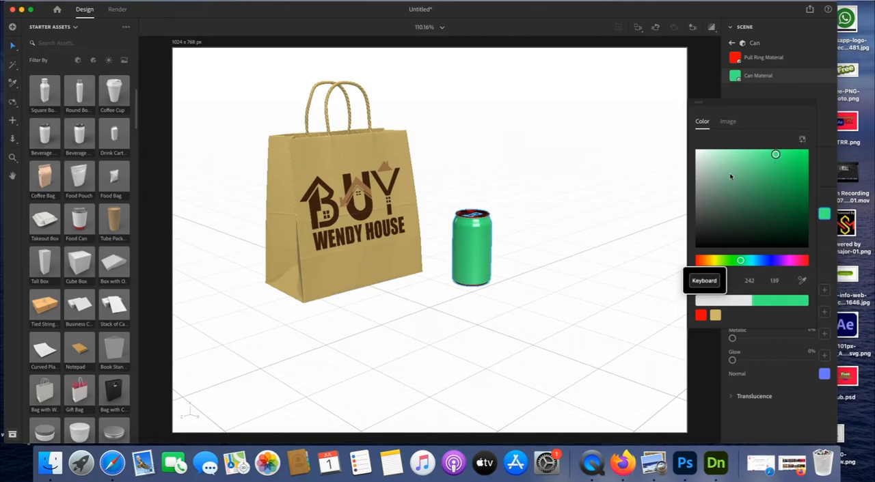
drag(775, 155, 797, 149)
click(657, 174)
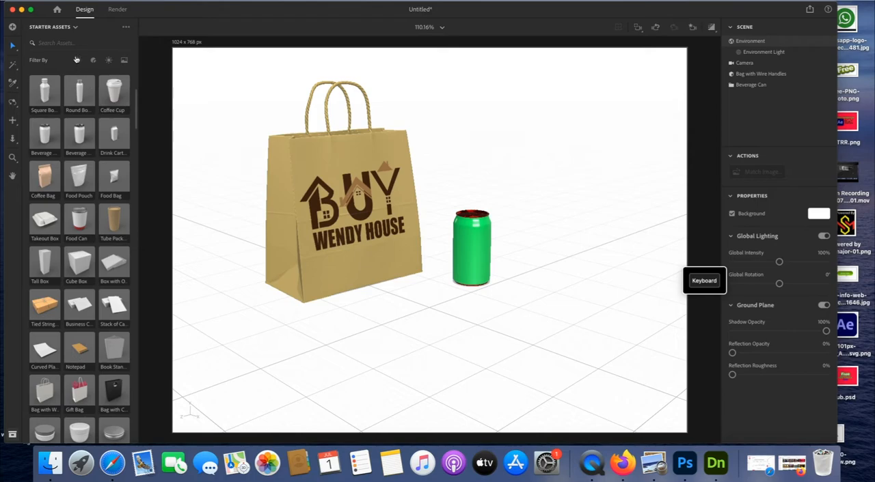
Place the Wendy House logo image from the desktop onto the front of the green can as a decal
drag(164, 13, 202, 12)
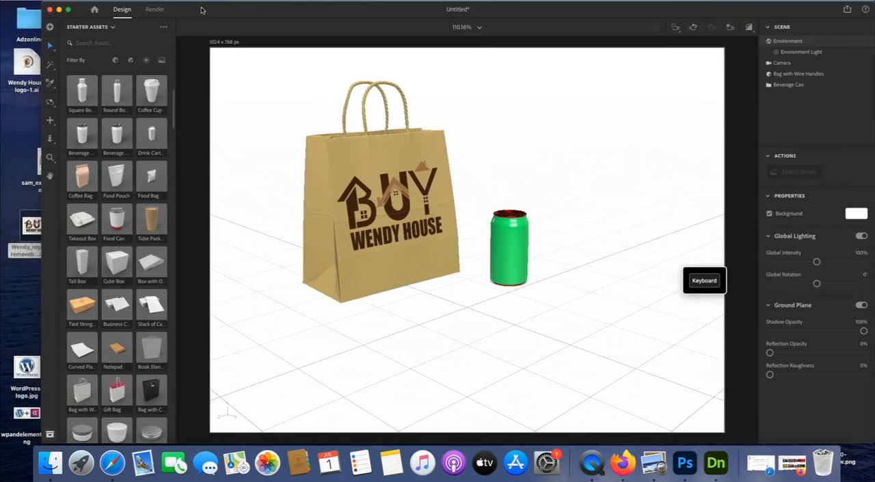
drag(26, 235, 509, 253)
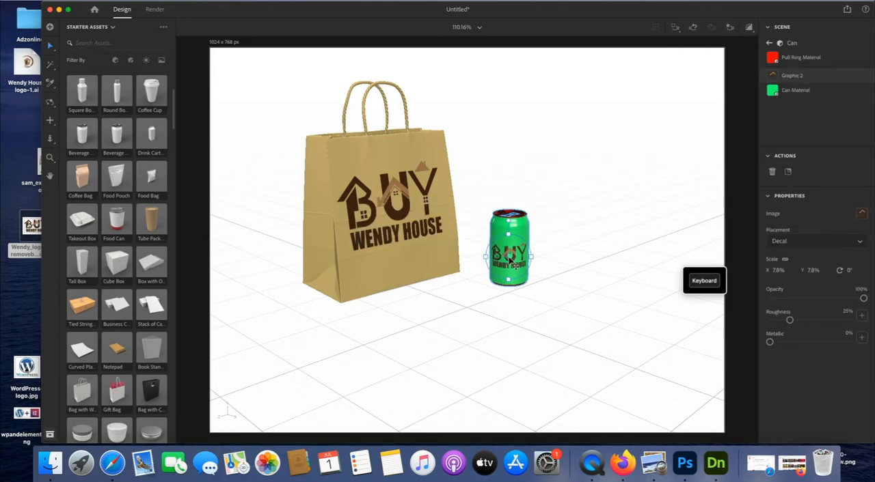
click(551, 258)
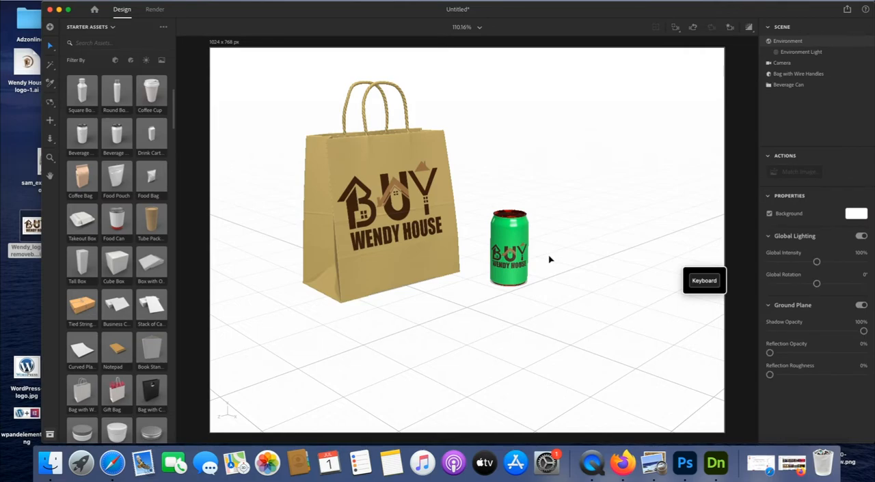
drag(613, 13, 596, 13)
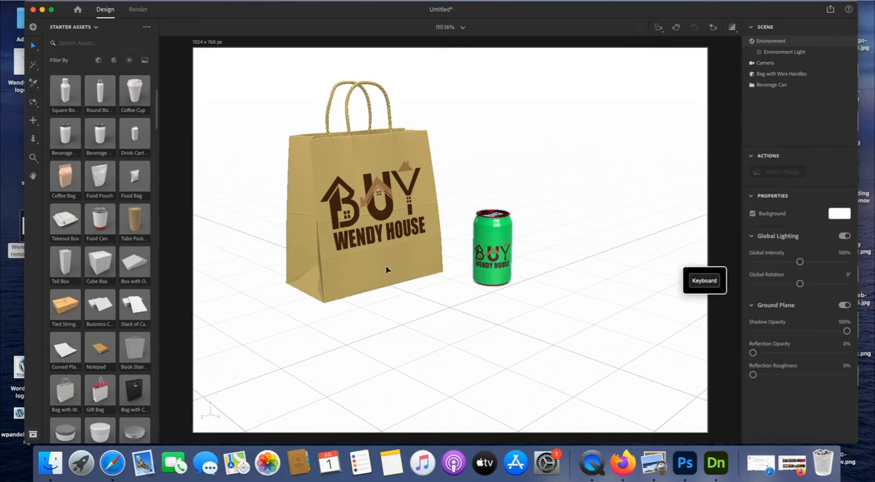
Add the Splash C model and move it around the can to about X -3.7 cm, Z -14.2 cm
drag(155, 113, 160, 177)
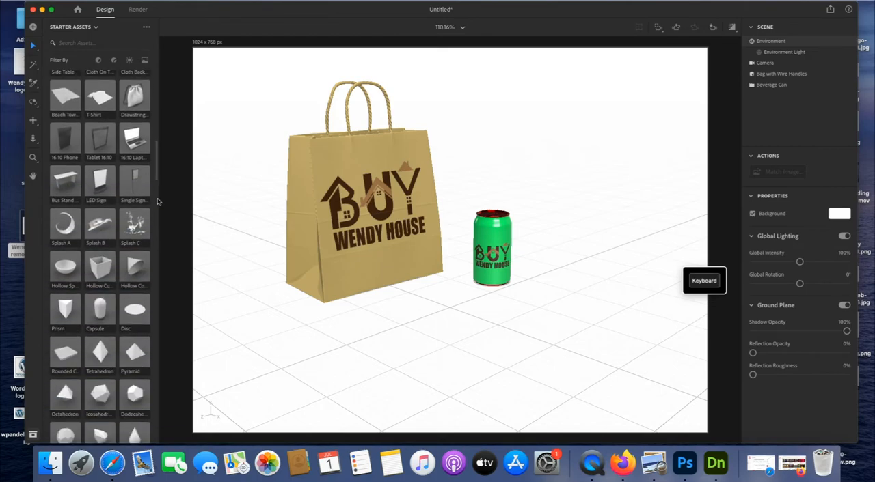
click(135, 233)
drag(458, 289, 518, 268)
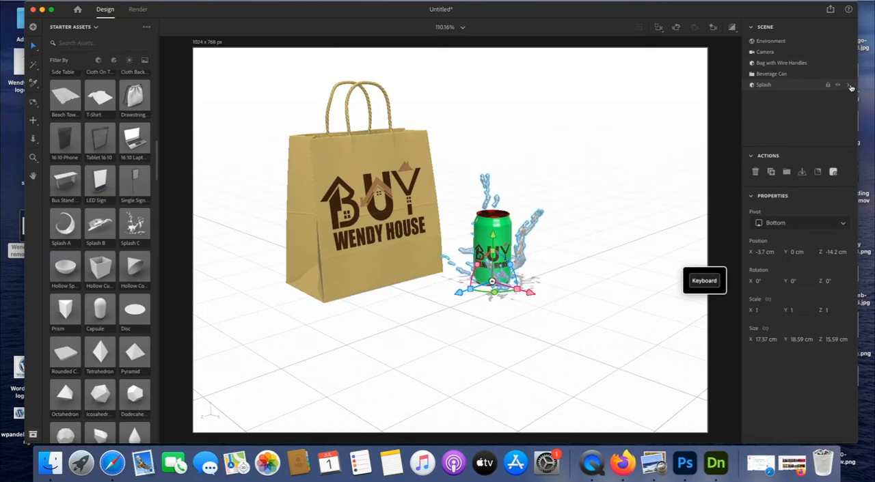
click(848, 86)
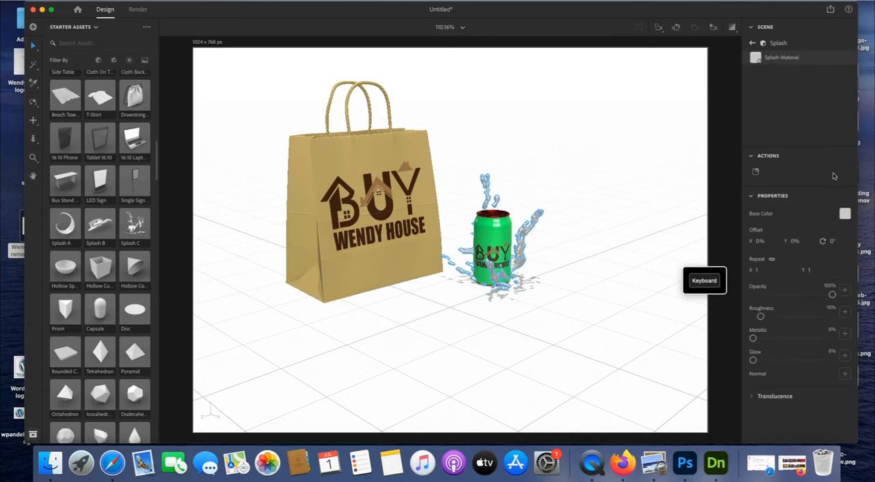
click(845, 215)
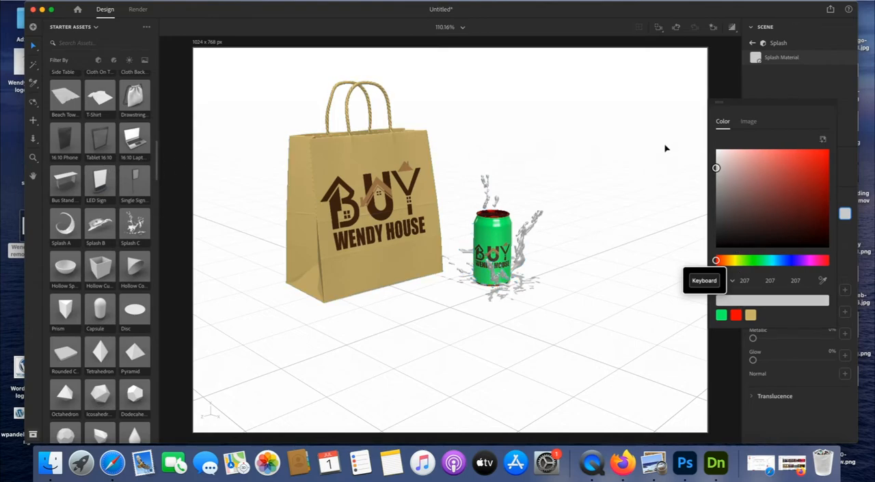
click(638, 159)
Apply the Glass standard material to the splash around the can
click(533, 235)
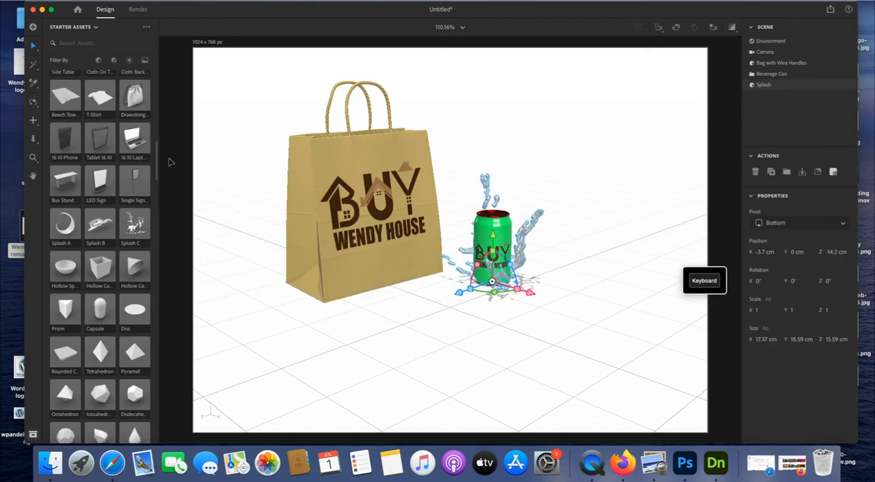
drag(157, 161, 162, 202)
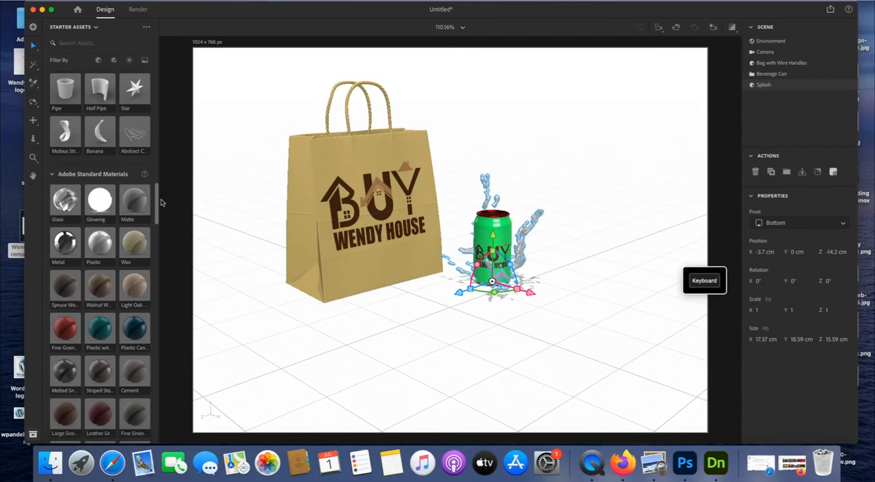
click(70, 203)
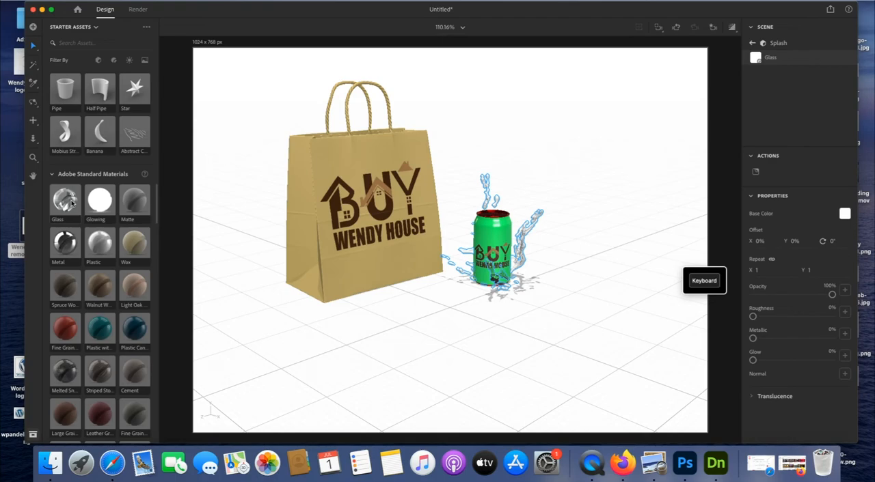
Replace the splash's Glass material with the Water standard material and deselect the splash
scroll(158, 209, down, 3)
drag(158, 210, 159, 239)
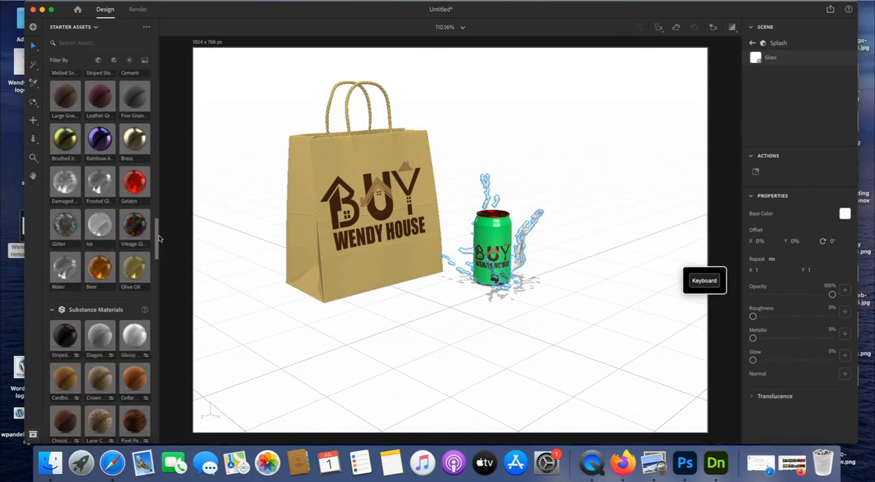
click(66, 267)
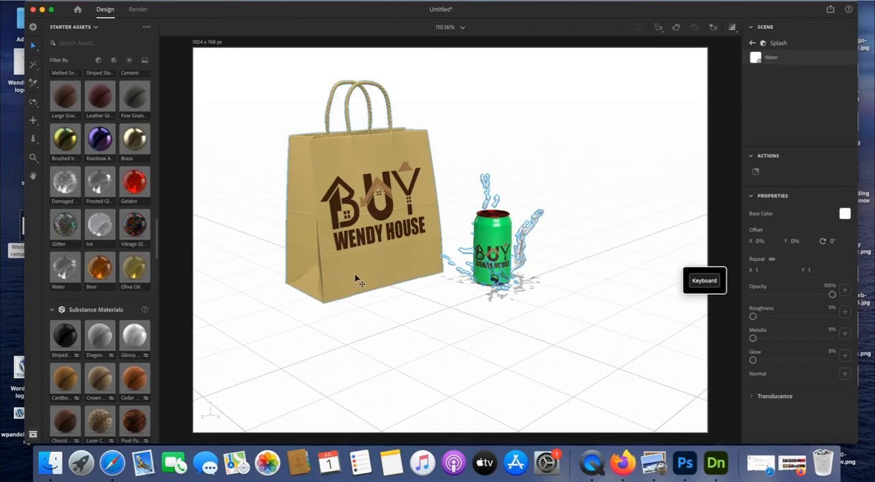
drag(158, 240, 156, 207)
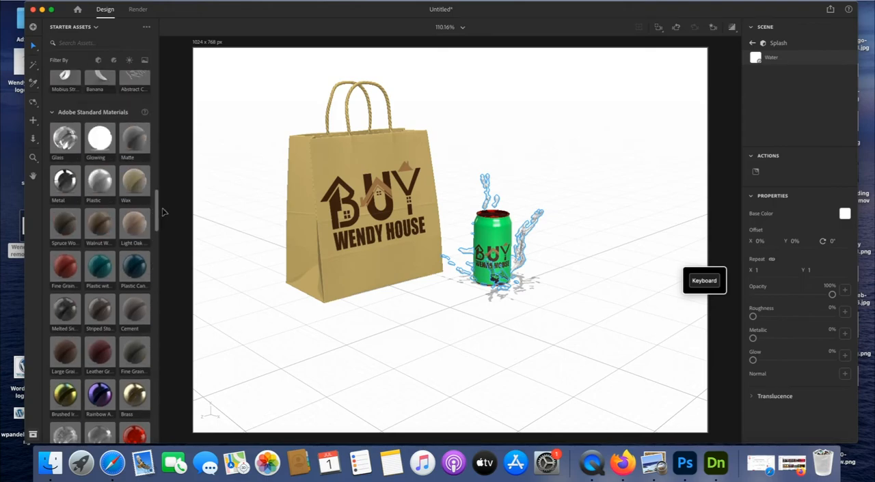
click(617, 256)
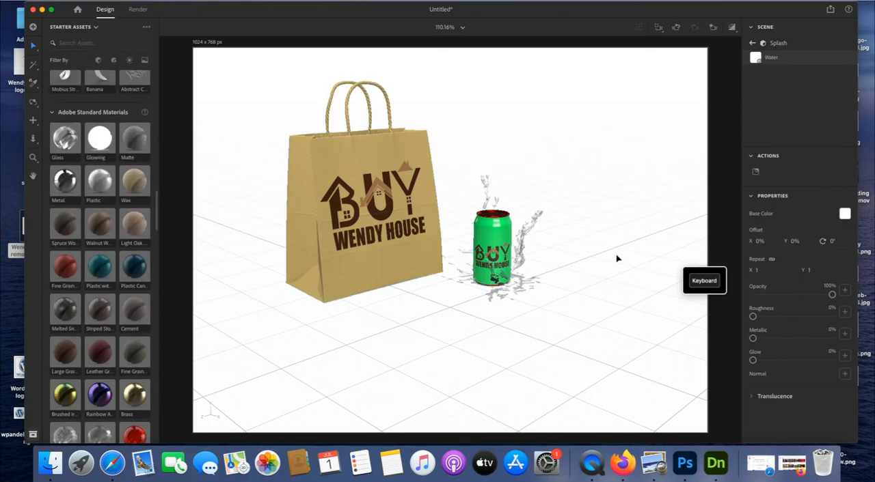
click(525, 237)
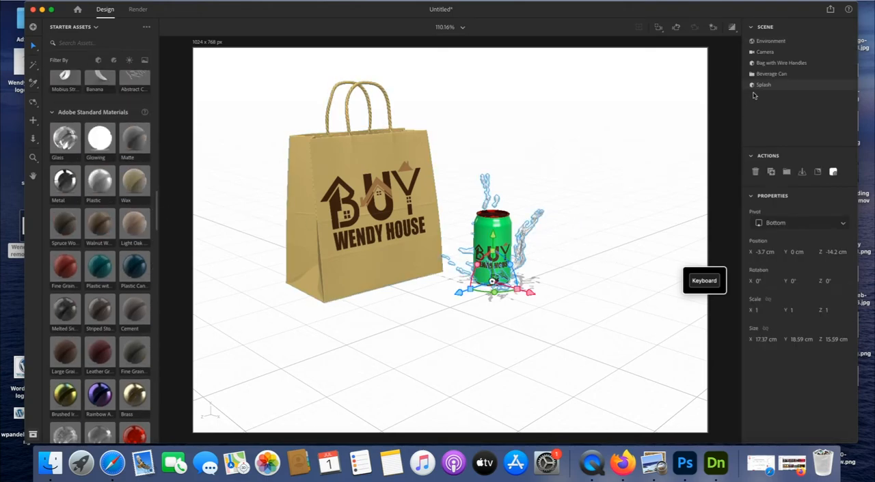
click(847, 86)
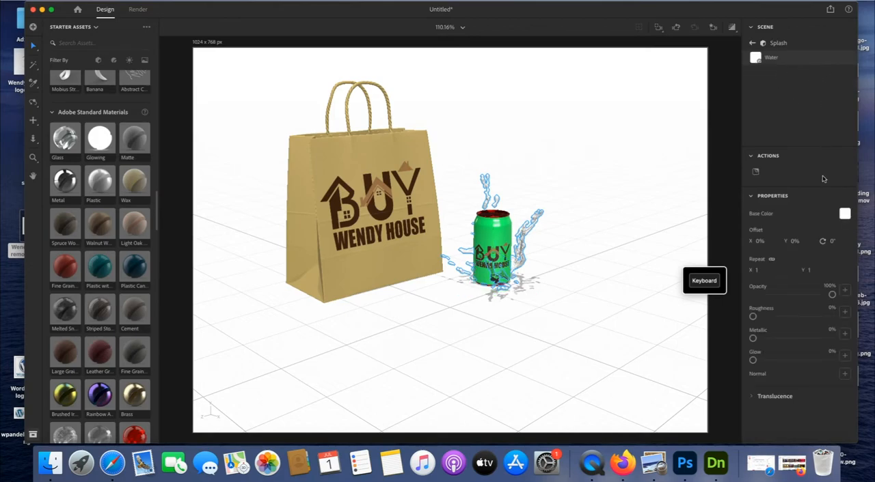
click(845, 215)
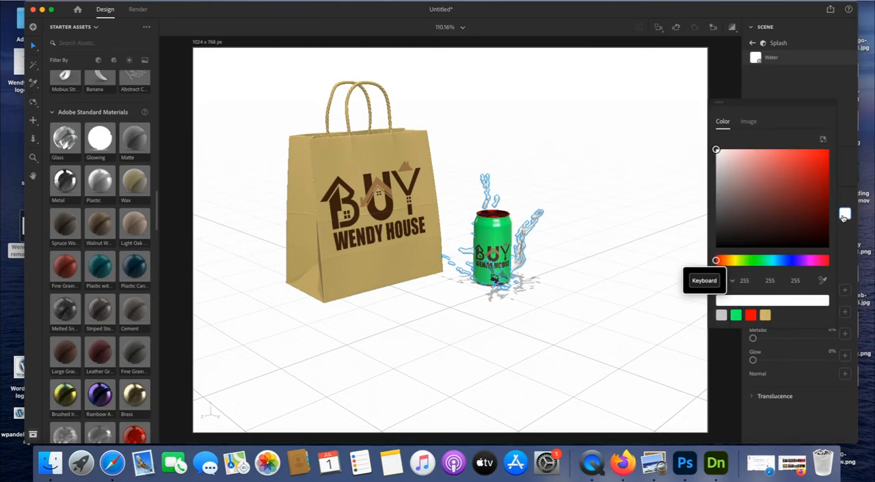
click(674, 201)
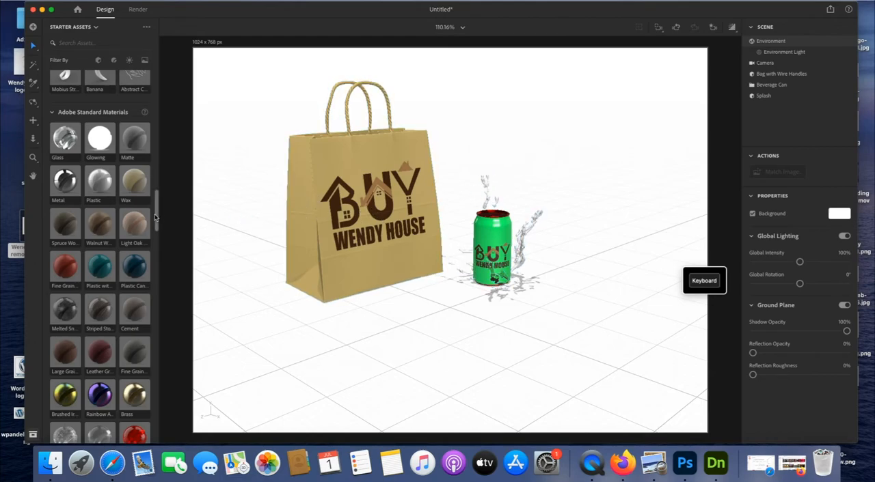
scroll(157, 224, down, 3)
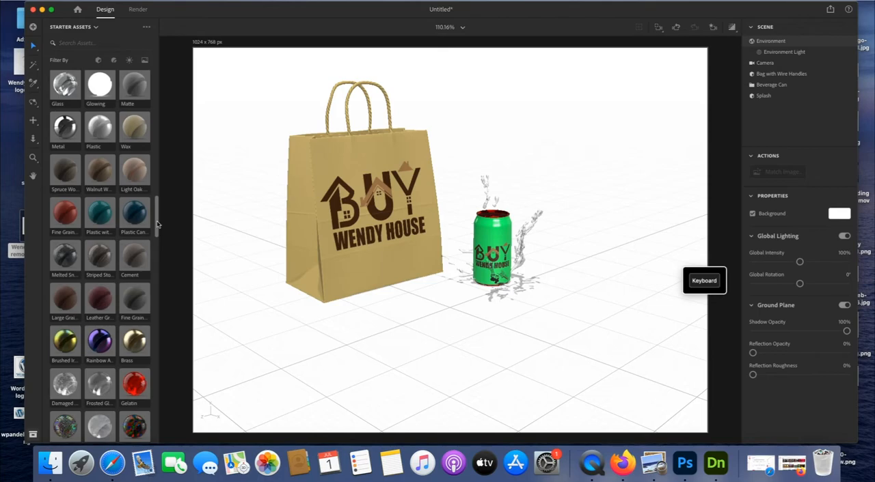
drag(156, 224, 156, 94)
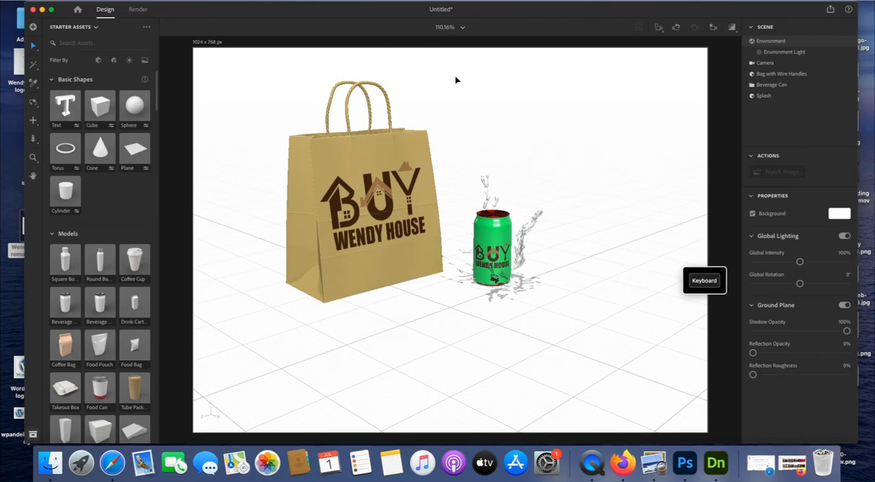
Try out mustard yellow and green as the environment's background color
click(842, 216)
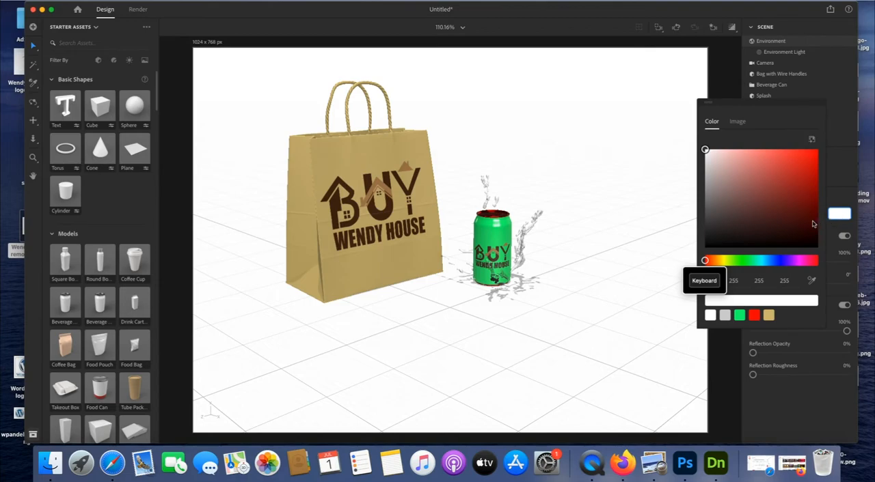
click(656, 198)
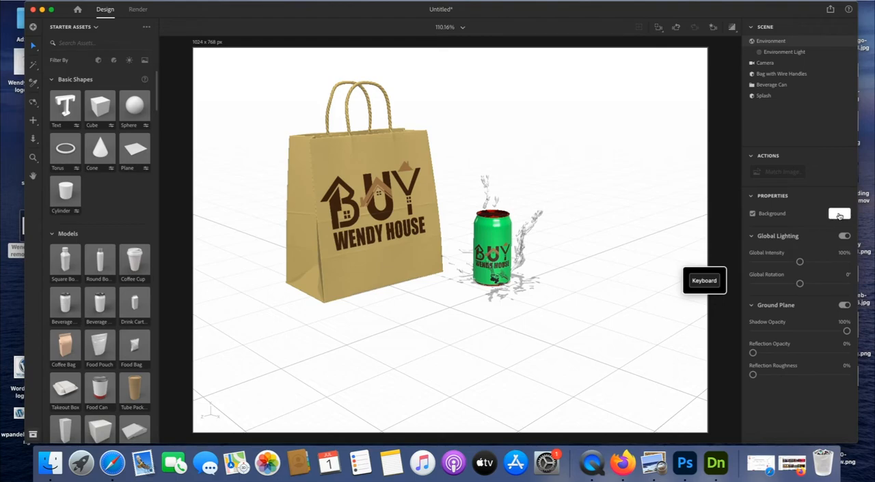
click(839, 216)
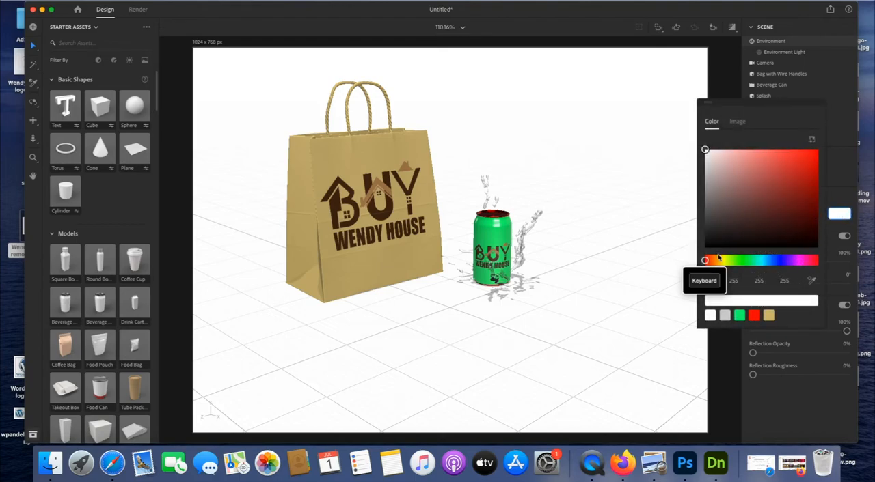
click(721, 260)
drag(711, 216, 760, 171)
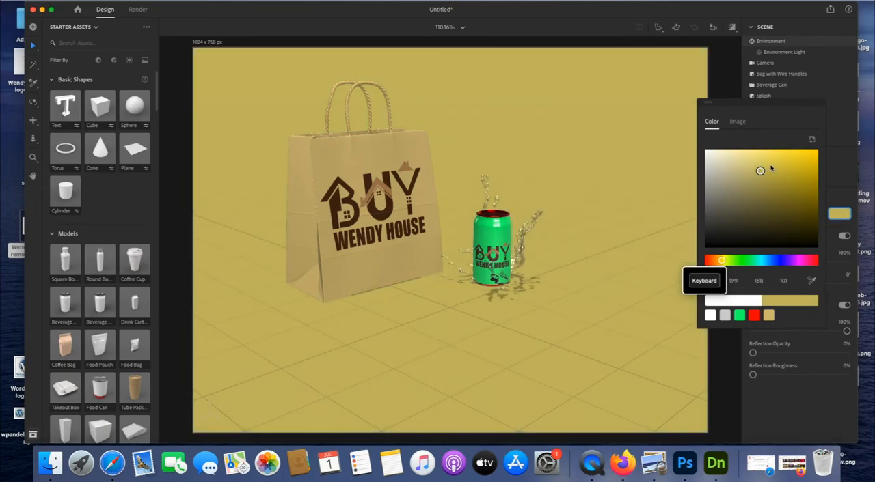
click(769, 165)
click(747, 260)
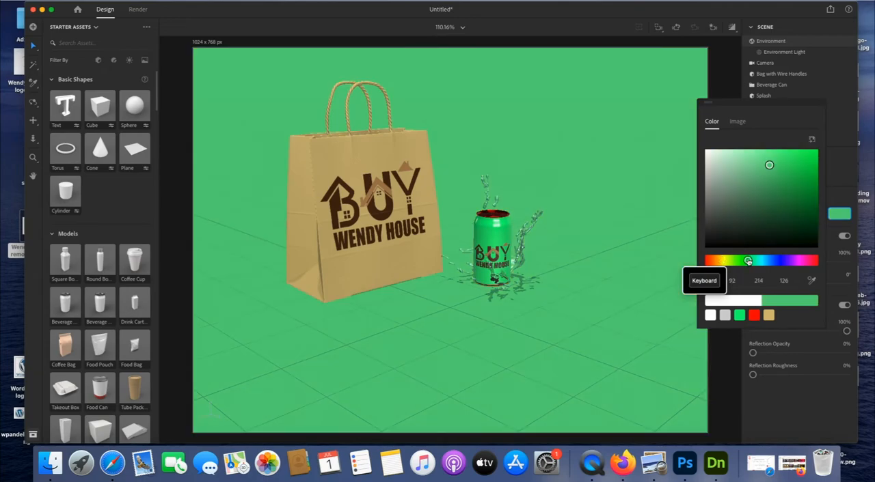
click(759, 214)
Set the environment's background color to a bright, saturated blue and deselect the environment
click(775, 260)
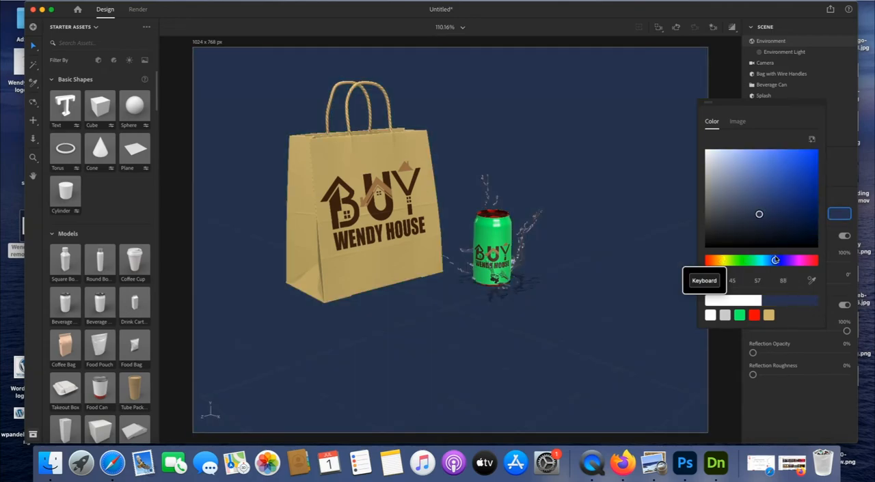
drag(759, 213, 783, 154)
click(662, 147)
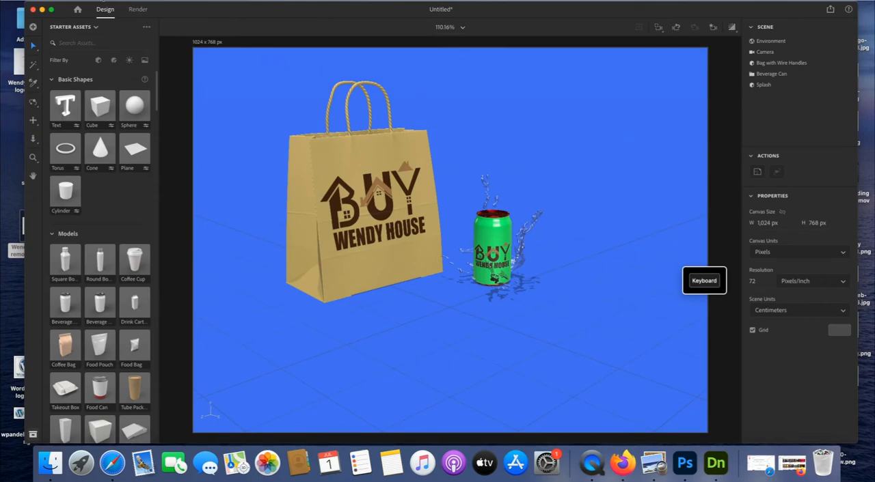
Save the scene under the file name Untitled in the suggested folder
click(96, 2)
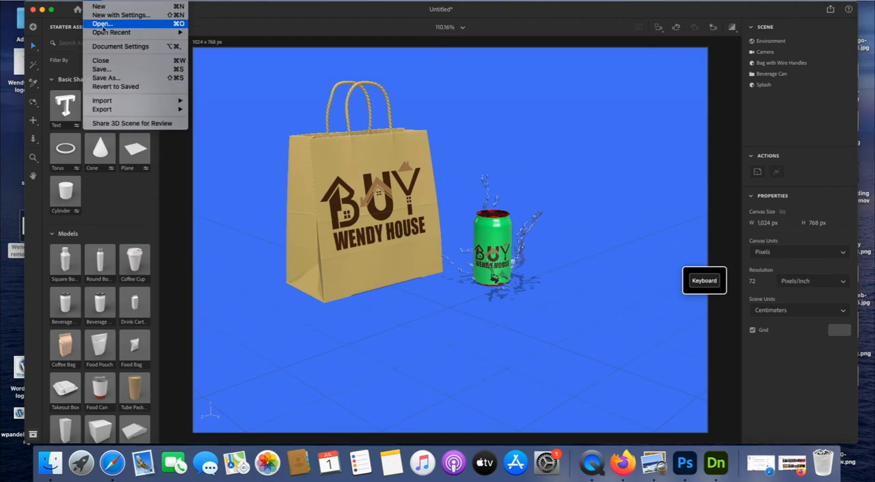
click(118, 71)
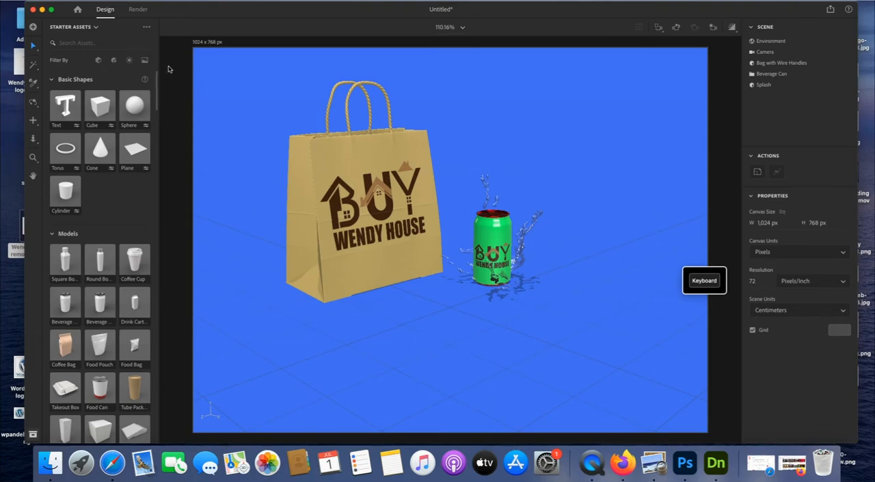
key(super+s)
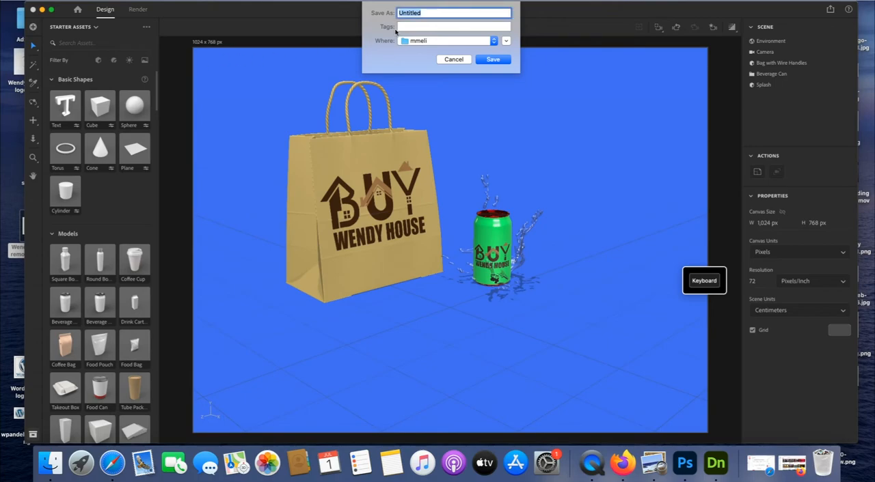
click(493, 60)
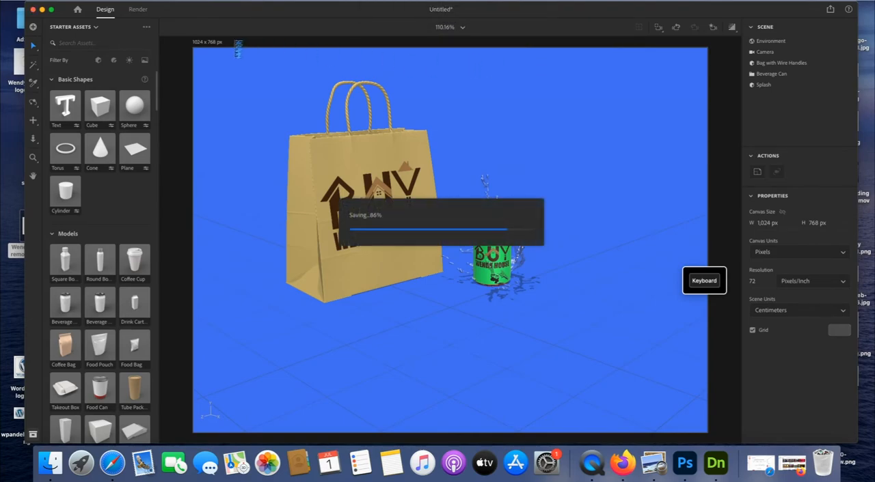
click(94, 1)
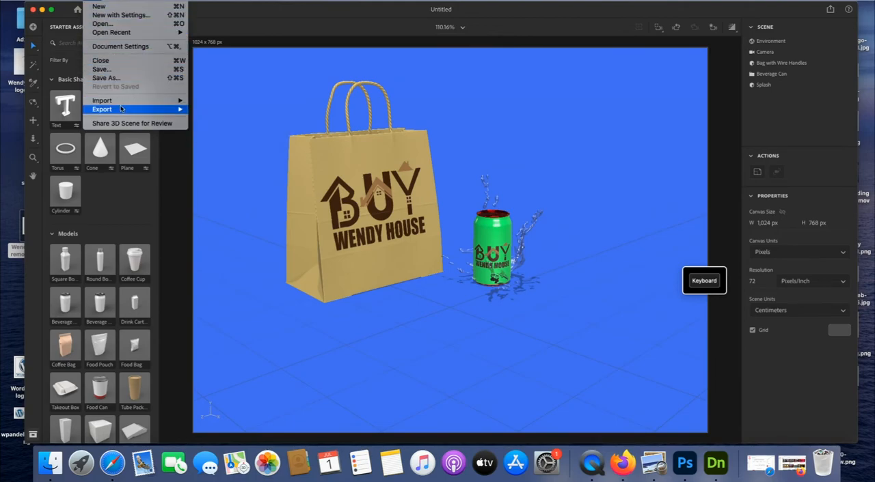
mouse_move(128, 110)
click(203, 118)
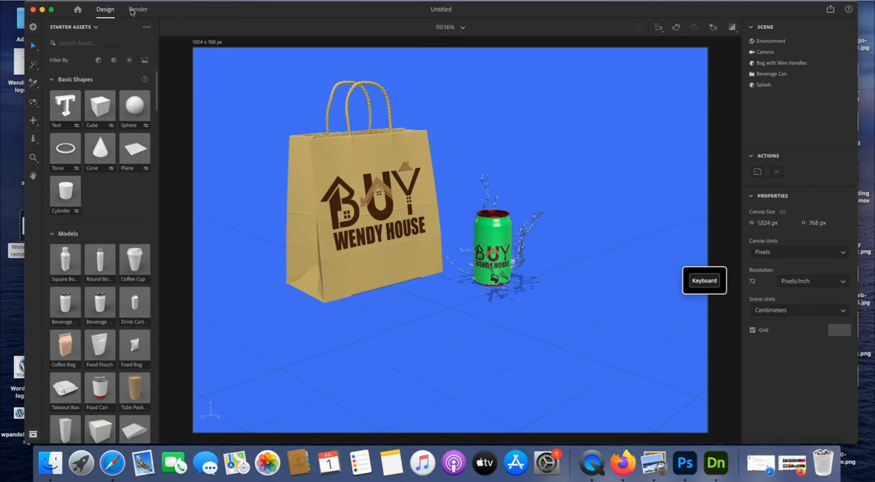
Switch to Render mode, choose PNG instead of PSD as the only export format, and name the export mmmm
click(137, 10)
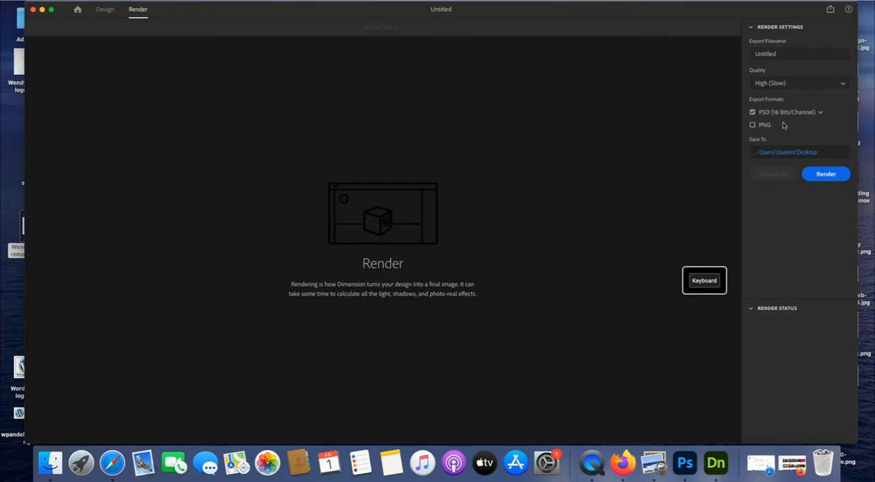
click(753, 125)
click(752, 113)
click(763, 115)
click(789, 54)
key(BackSpace)
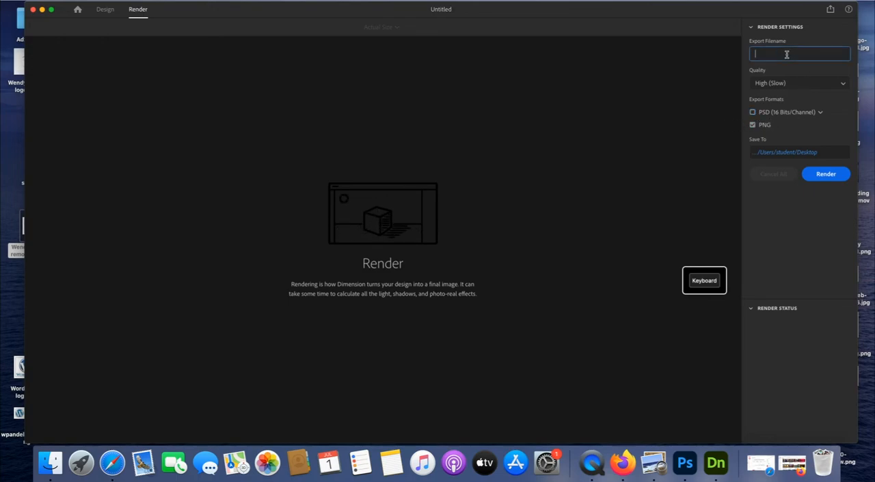
text(mmmm)
Start the render without replacing the existing mmmm.png, using the export filename mmmm22 instead
click(822, 175)
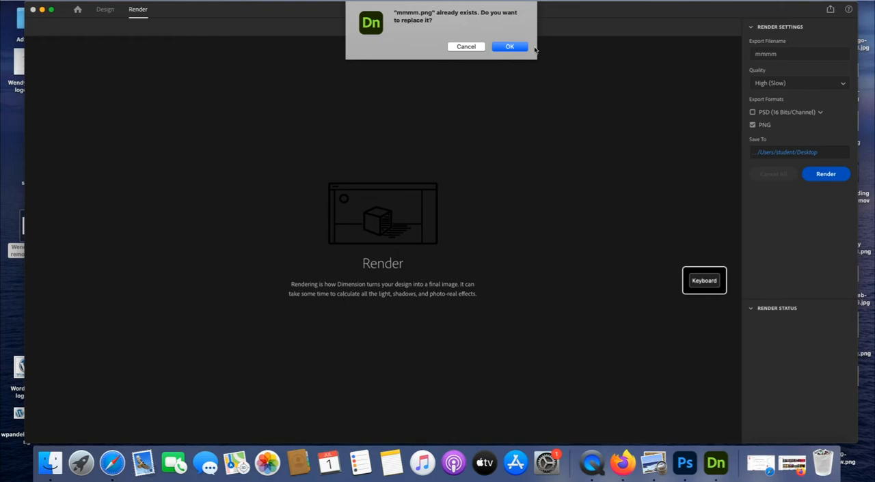
click(464, 48)
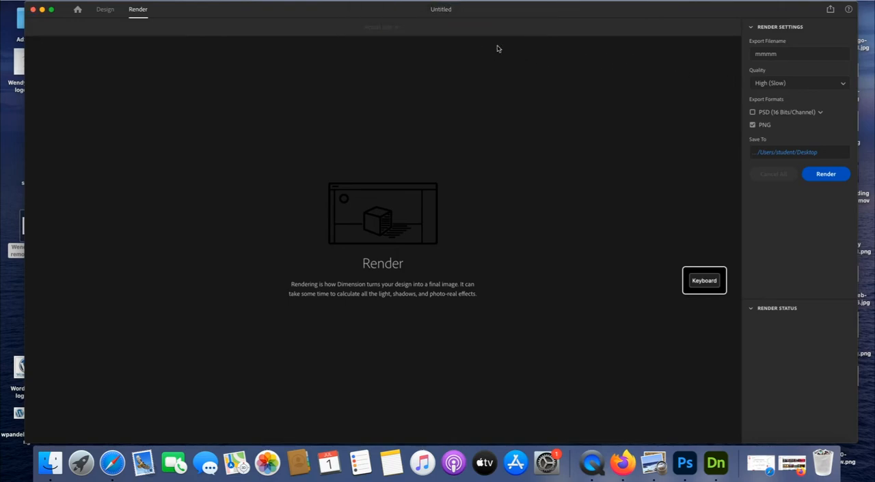
double_click(779, 53)
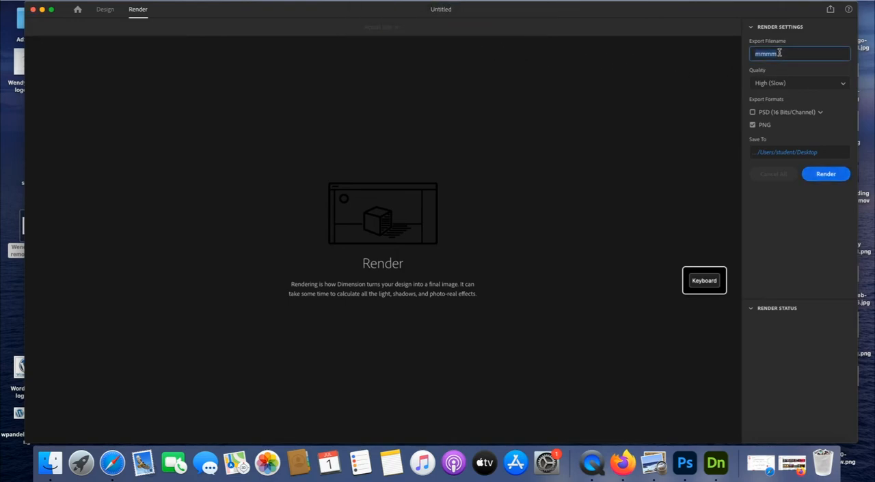
click(779, 52)
text(22)
click(826, 174)
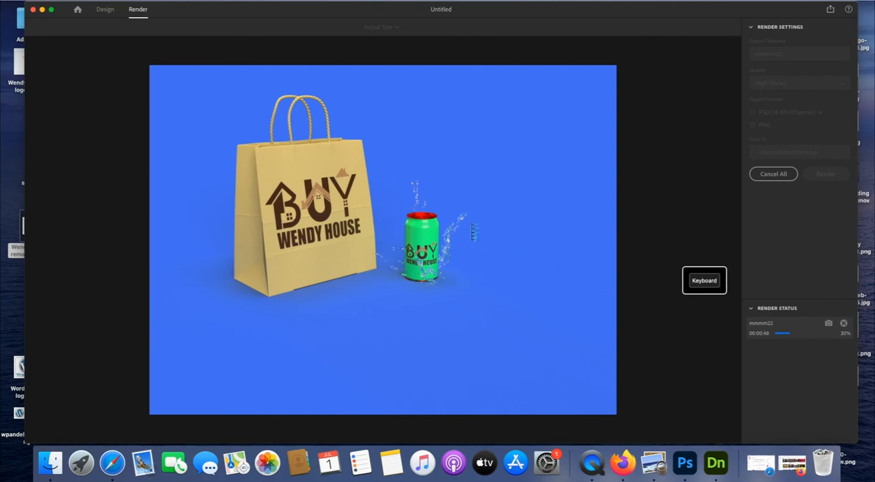
Request a return to Design mode but decline to stop the current render
click(106, 9)
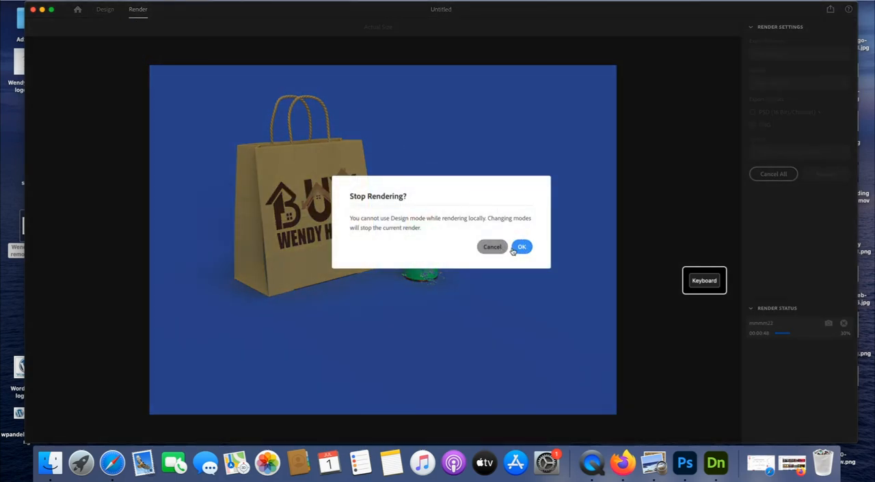
click(492, 247)
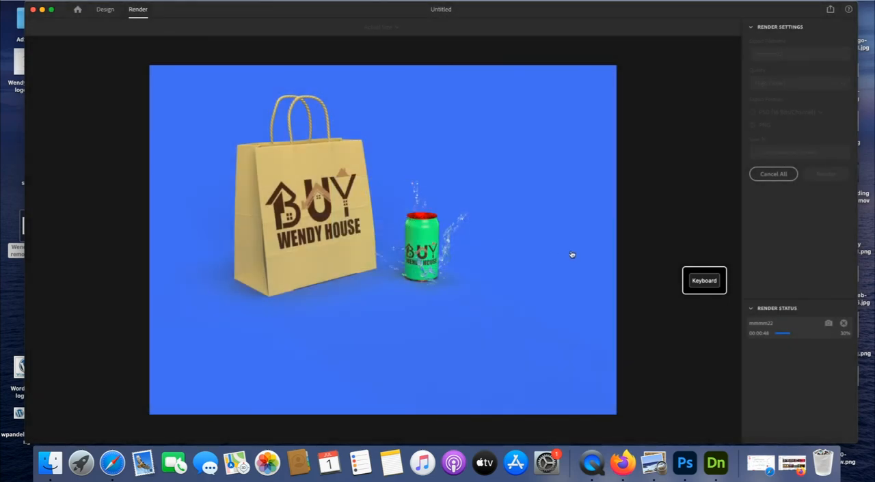